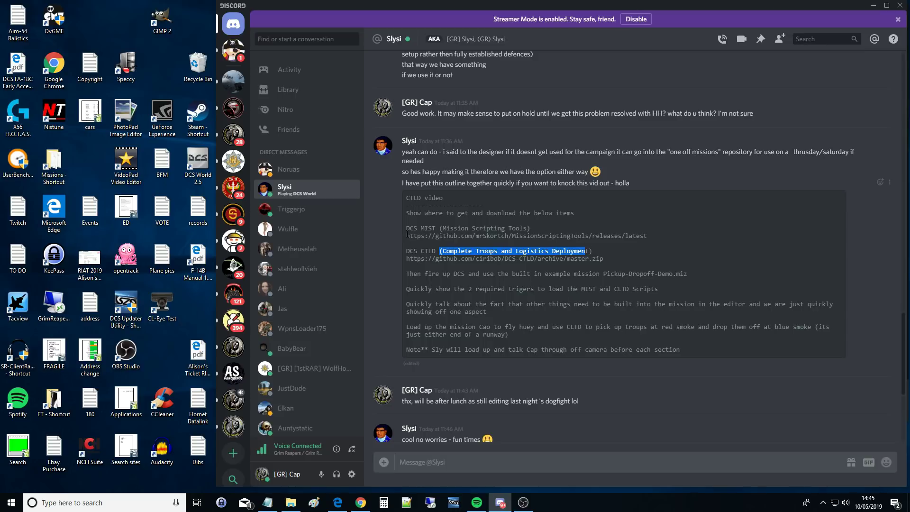
# Copy the DCS MIST link to the latest MissionScriptingTools release from the CTLD video outline in the chat
pyautogui.click(433, 227)
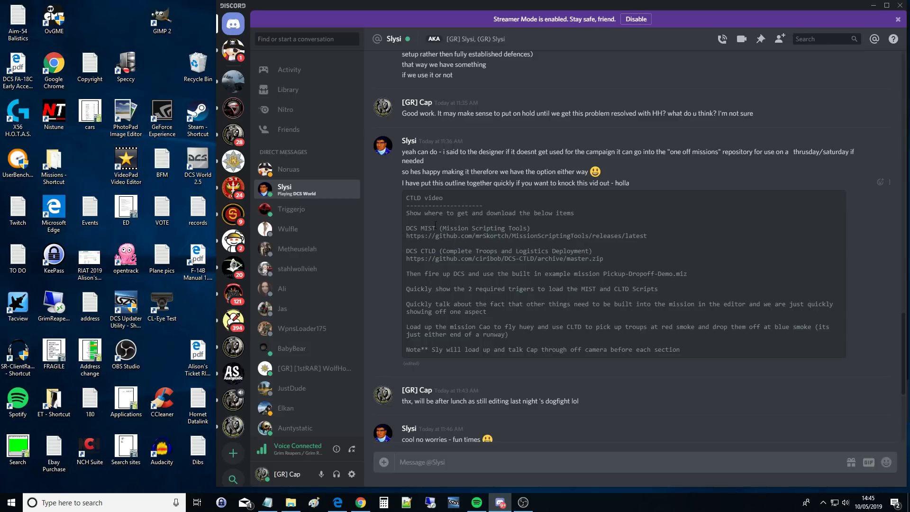
pyautogui.moveTo(406, 235); pyautogui.dragTo(649, 236)
pyautogui.rightClick(643, 236)
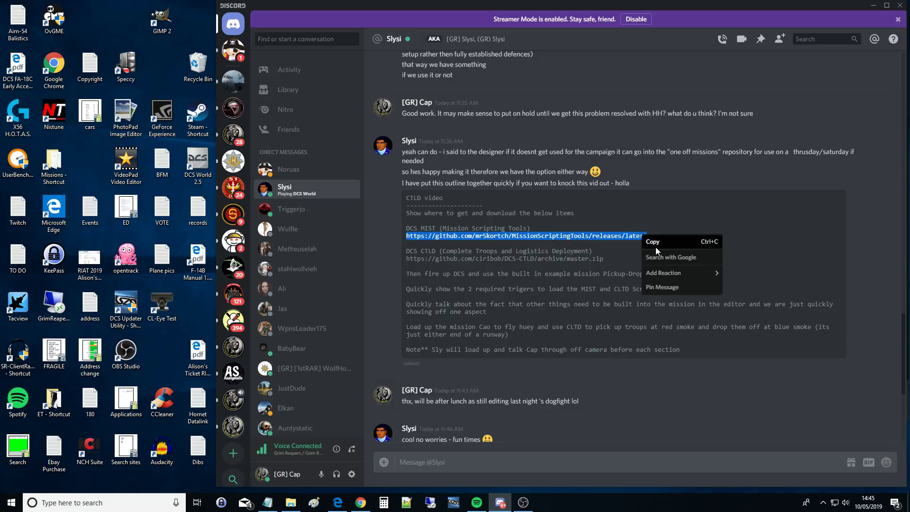
pyautogui.click(654, 242)
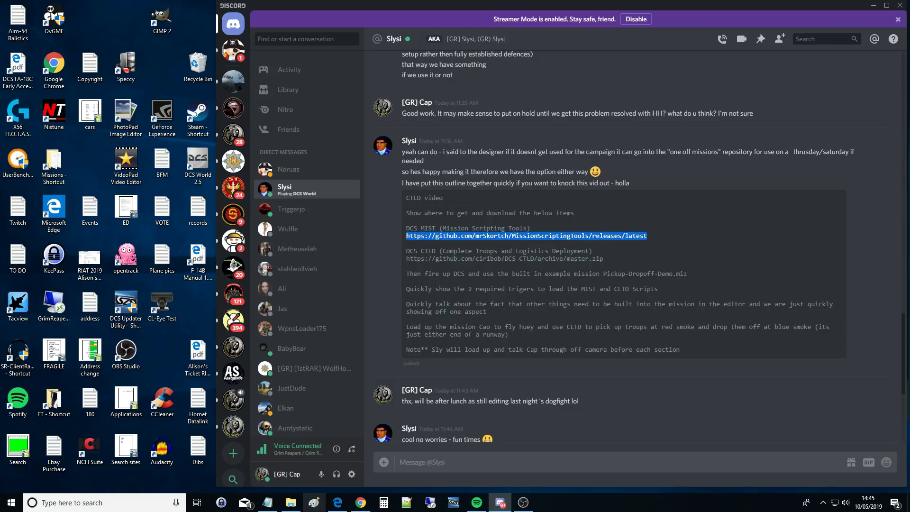
# Switch to Edge and open the copied MissionScriptingTools release link in a new tab
pyautogui.click(337, 503)
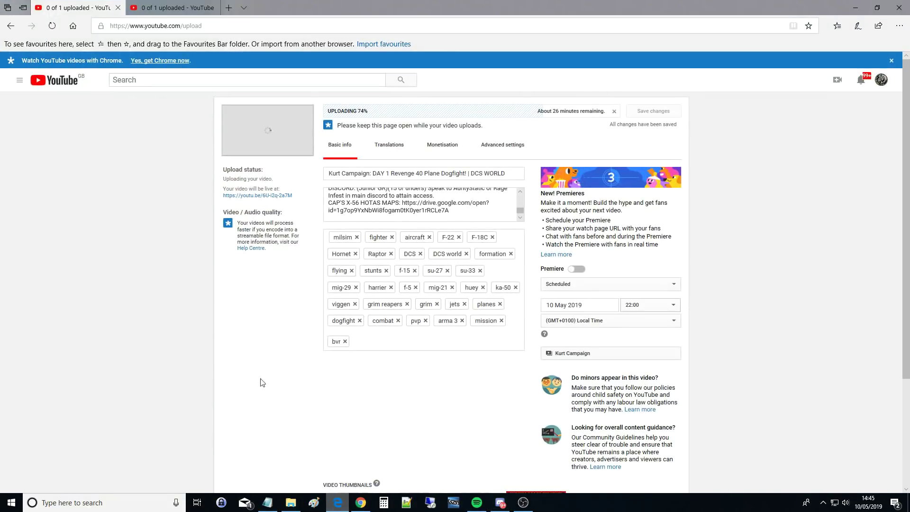
pyautogui.click(225, 8)
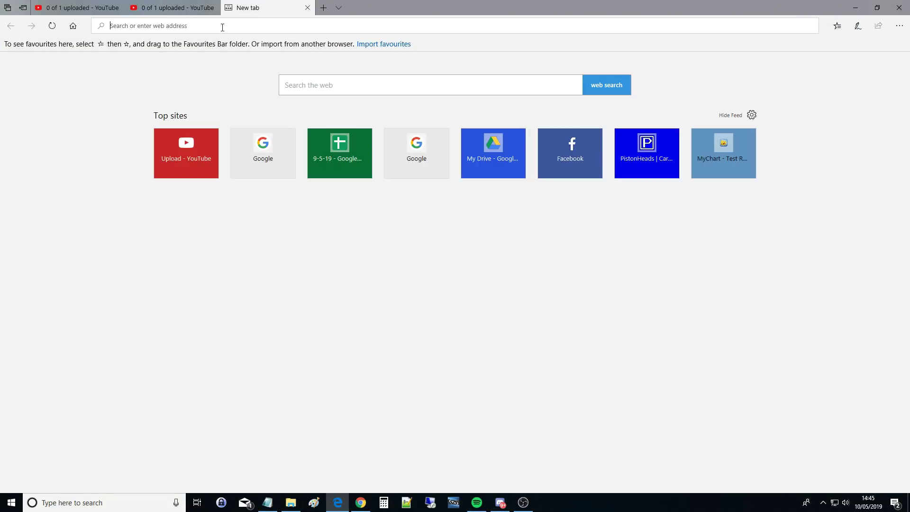
pyautogui.hotkey('ctrl', 'v')
pyautogui.press('Return')
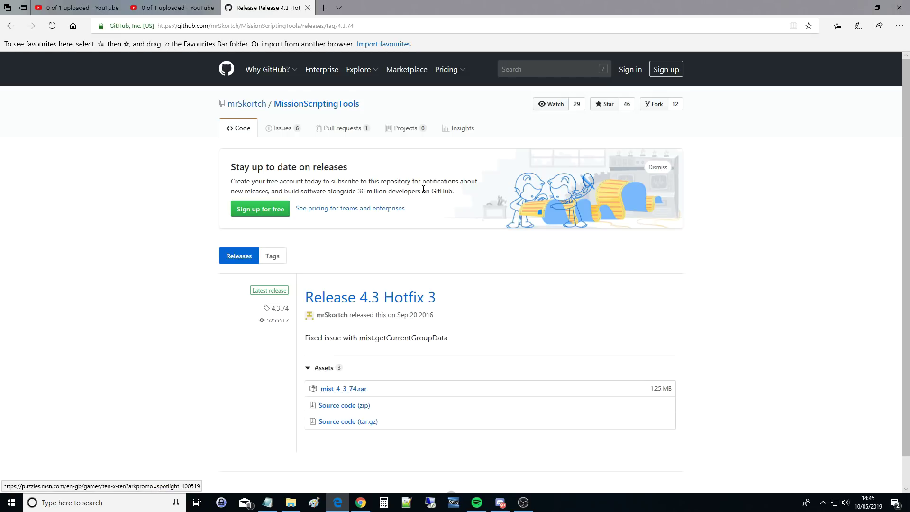
# Download mist_4_3_74.rar from the release assets into the Downloads folder and close the GitHub tab
pyautogui.scroll(-1, 414, 192)
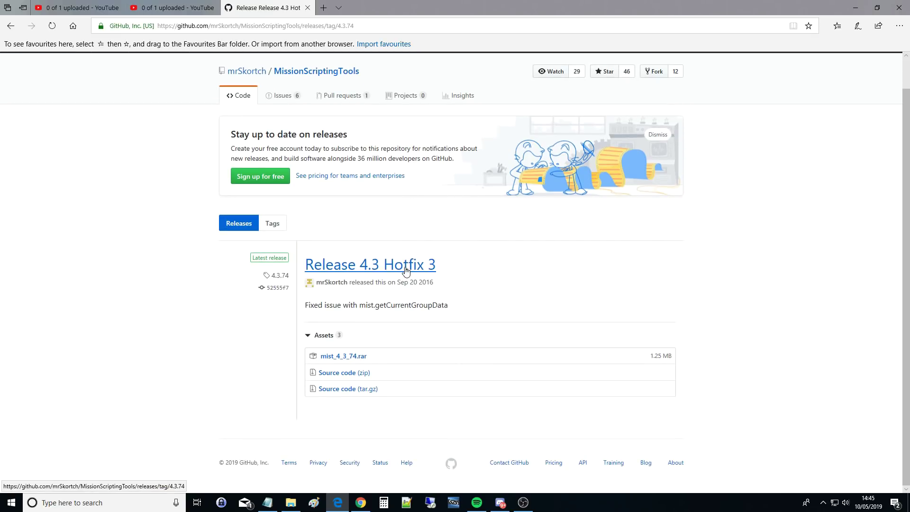
pyautogui.click(361, 359)
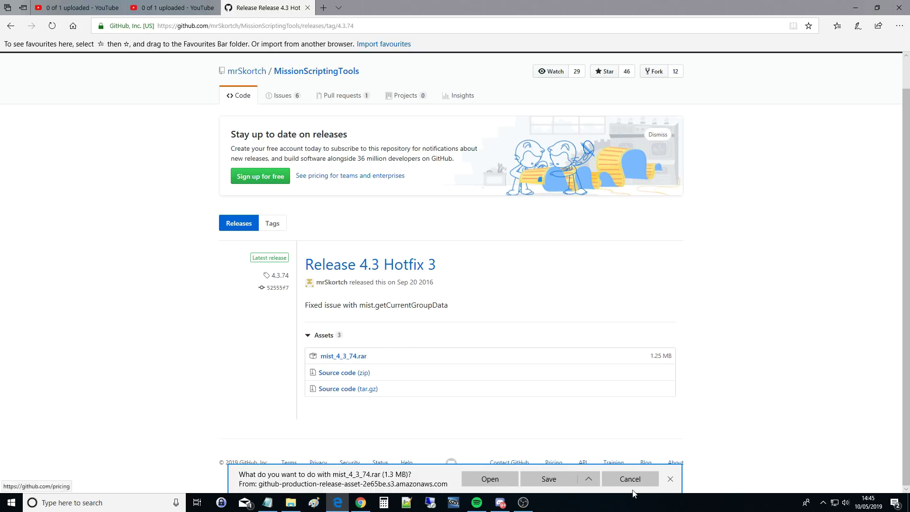
pyautogui.click(589, 479)
pyautogui.click(573, 466)
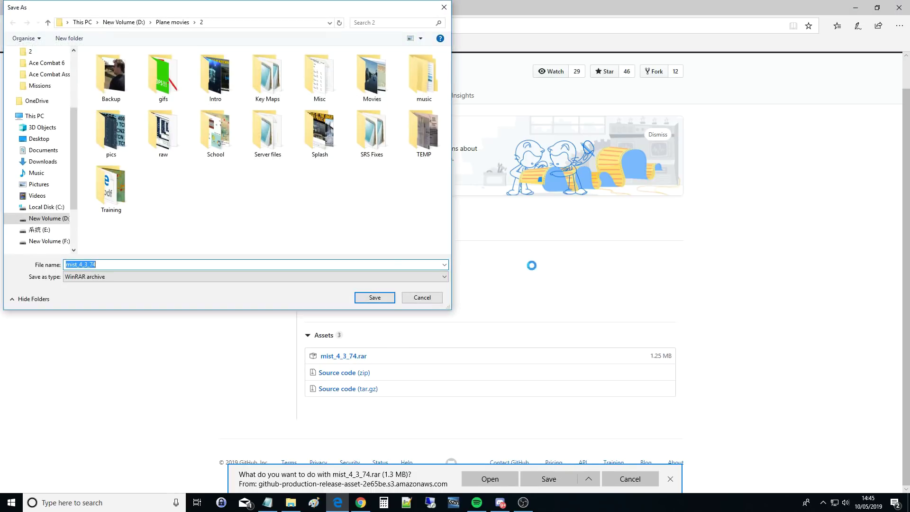
pyautogui.click(42, 162)
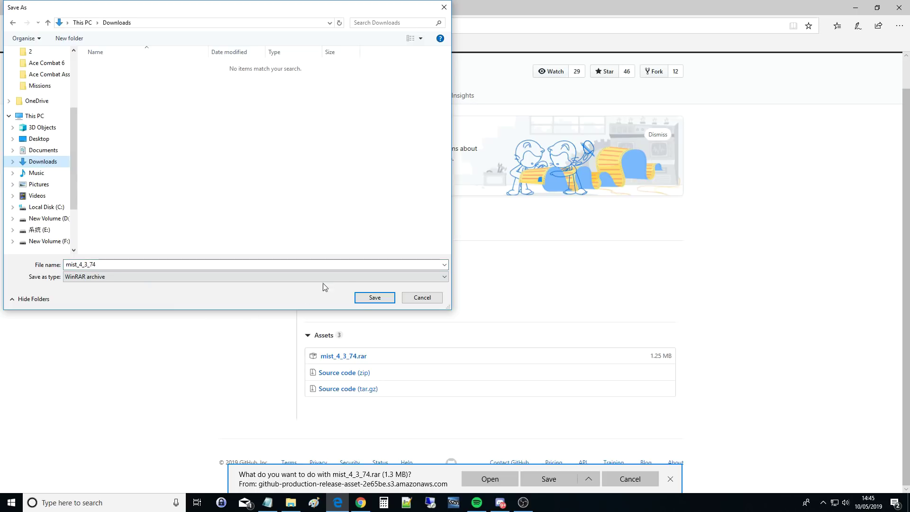
pyautogui.click(375, 297)
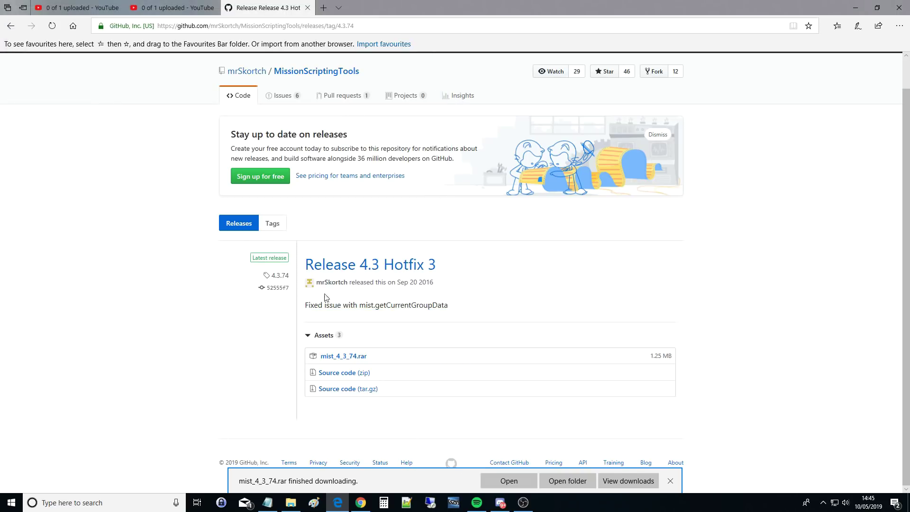
pyautogui.click(307, 7)
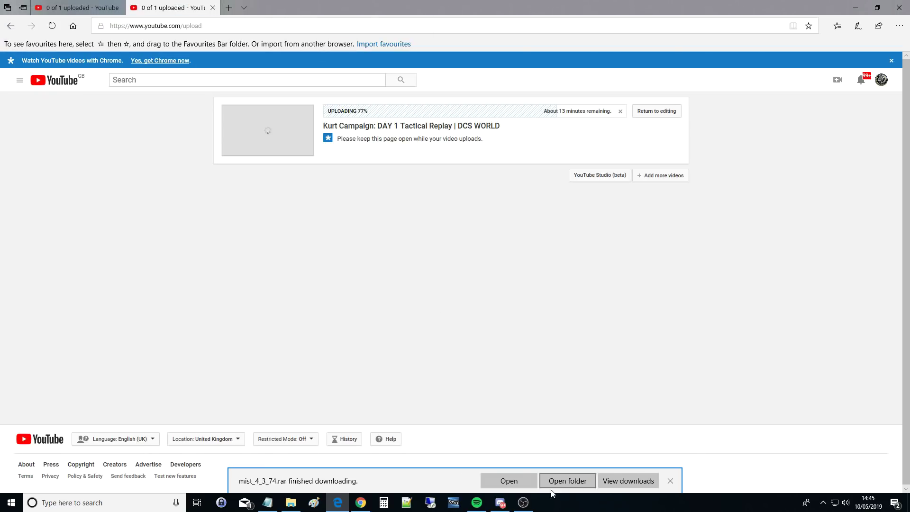
# Open the DCS-CTLD master.zip link from the Discord outline in Edge, save DCS-CTLD-master to Downloads and close the tab
pyautogui.click(500, 502)
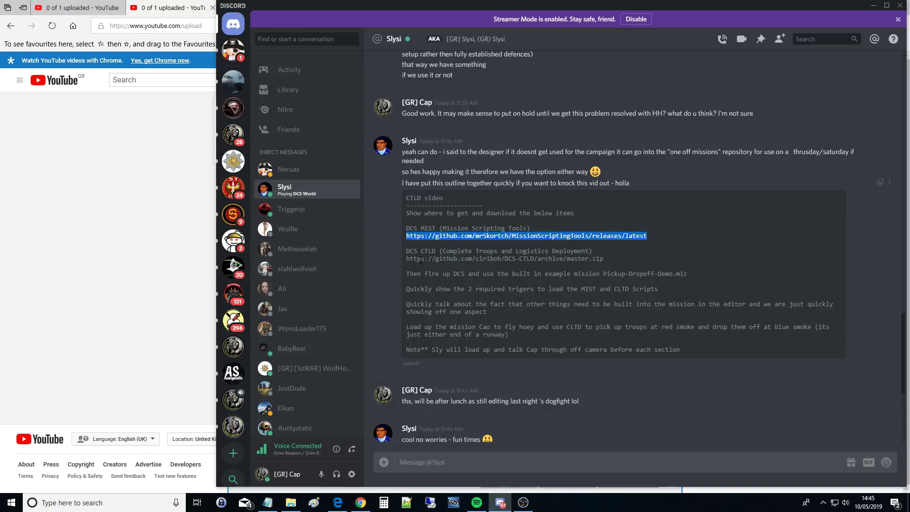
pyautogui.moveTo(407, 259); pyautogui.dragTo(237, 24)
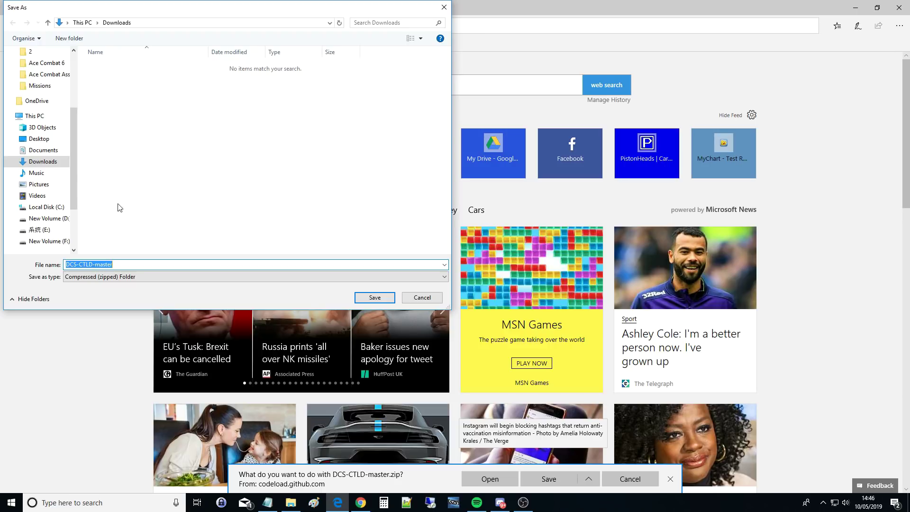
pyautogui.click(374, 297)
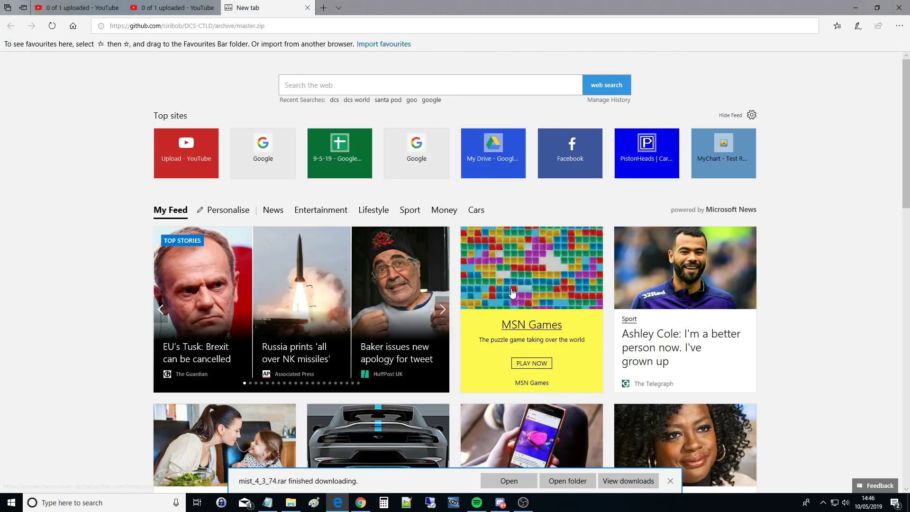
pyautogui.click(308, 7)
# Minimise the browser and locate the mist_4_3_74 and DCS-CTLD-master archives in the Downloads folder
pyautogui.click(856, 7)
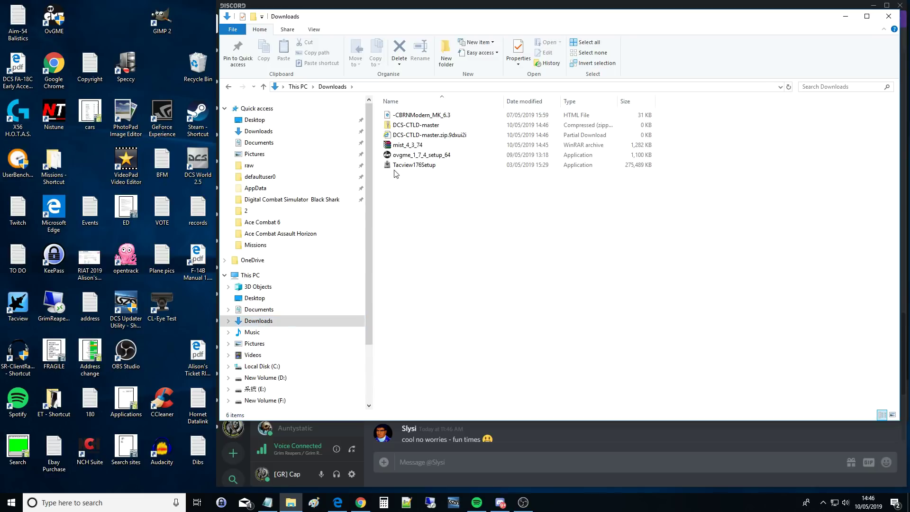
pyautogui.click(394, 146)
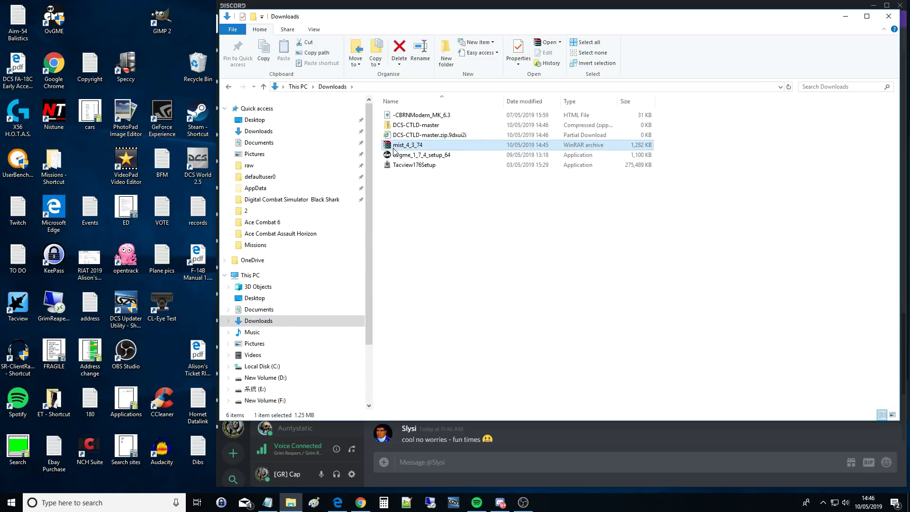
pyautogui.click(405, 126)
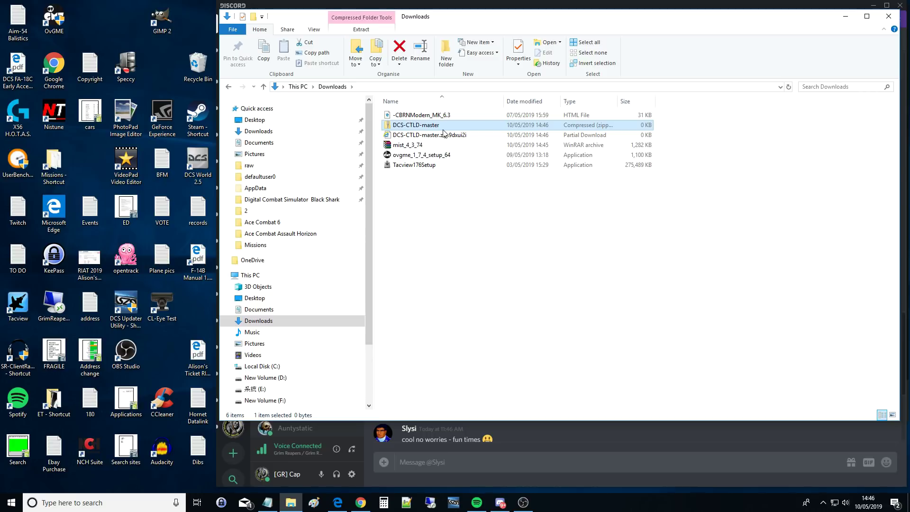
pyautogui.click(441, 199)
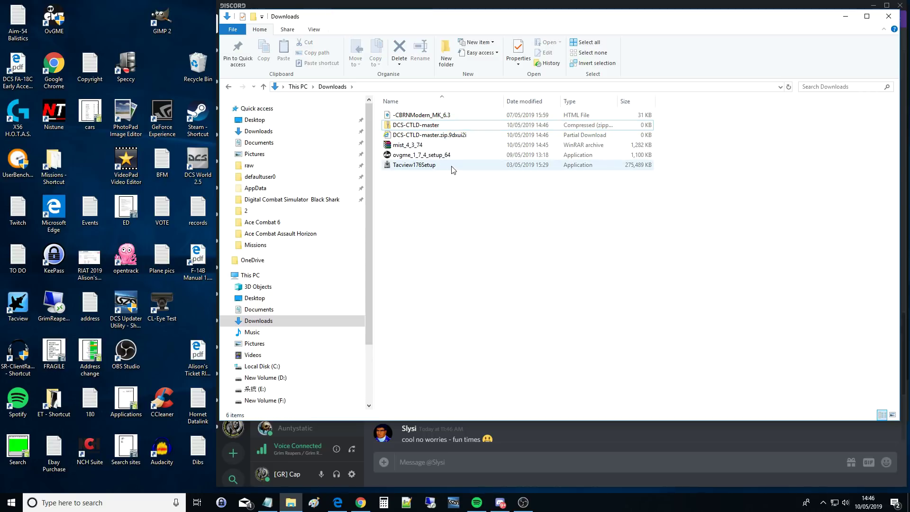
# Open the mist_4_3_74 archive in WinRAR, dismiss the trial notice and reposition the archive window
pyautogui.doubleClick(406, 145)
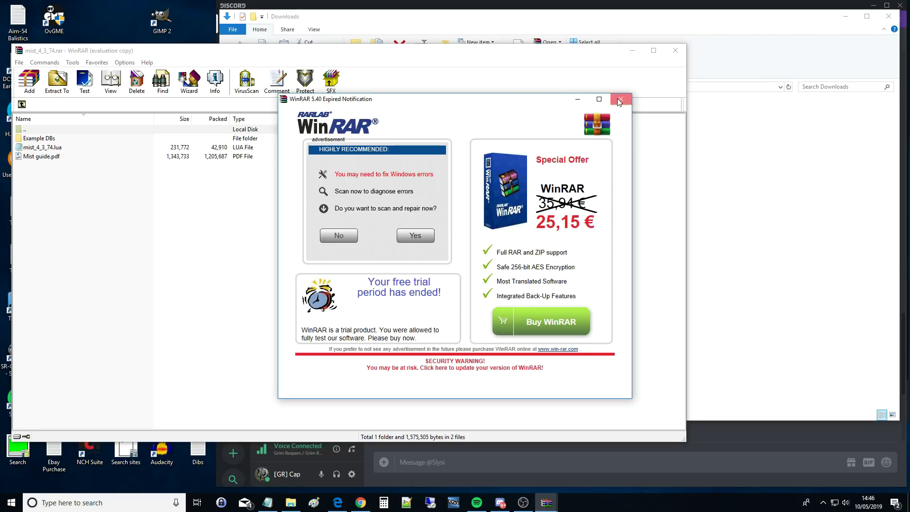
pyautogui.click(617, 99)
pyautogui.moveTo(468, 51); pyautogui.dragTo(548, 46)
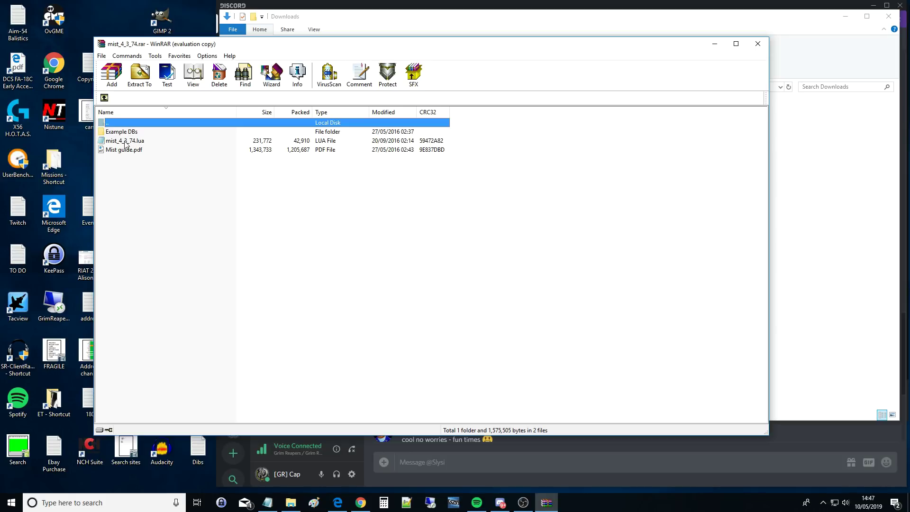
# View the script code of mist_4_3_74.lua inside the archive in Notepad, then close it
pyautogui.doubleClick(124, 141)
pyautogui.scroll(-8, 386, 132)
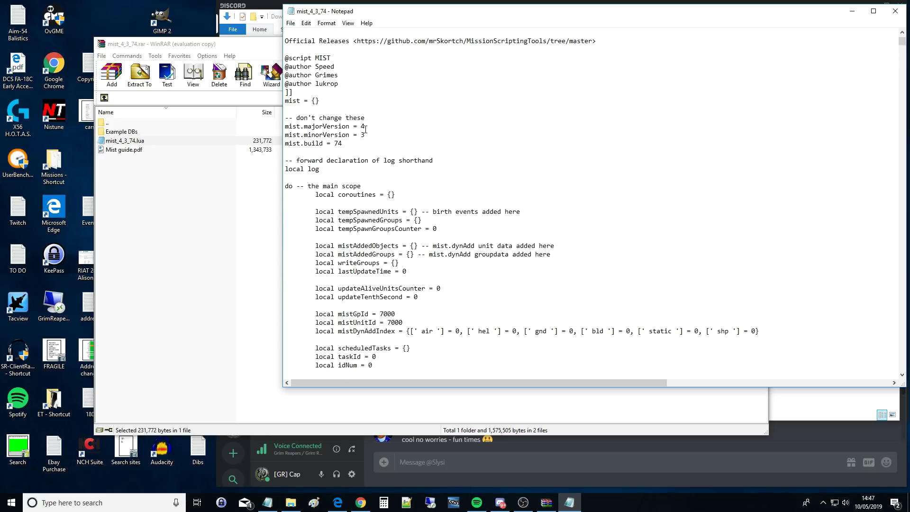
pyautogui.scroll(-9, 366, 130)
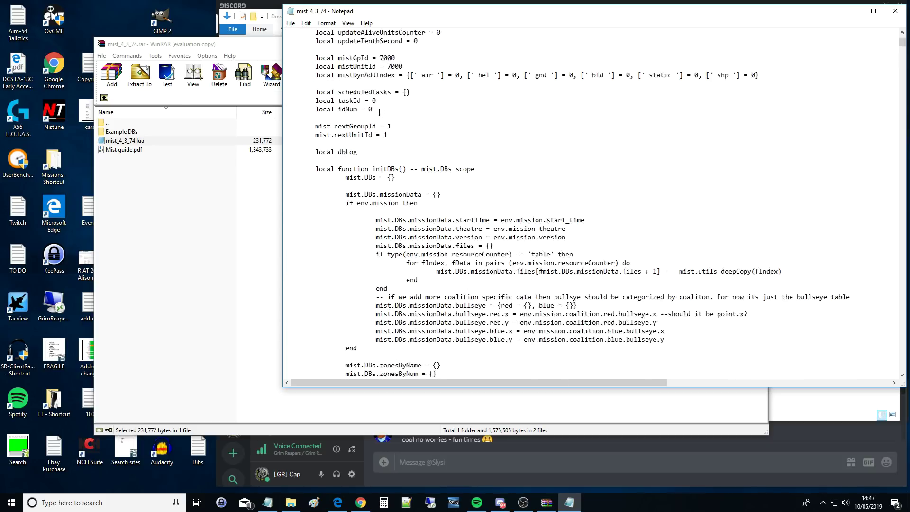
pyautogui.scroll(-6, 381, 110)
pyautogui.scroll(-5, 379, 111)
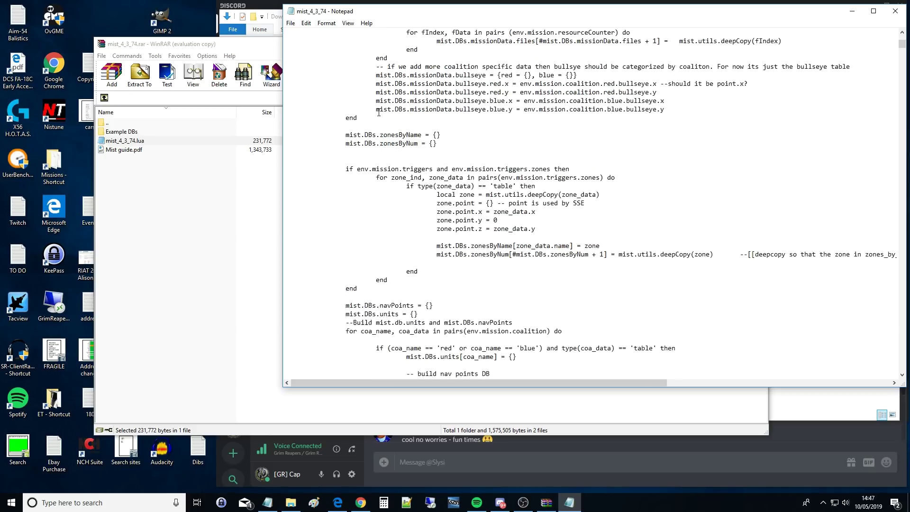
pyautogui.scroll(-15, 398, 114)
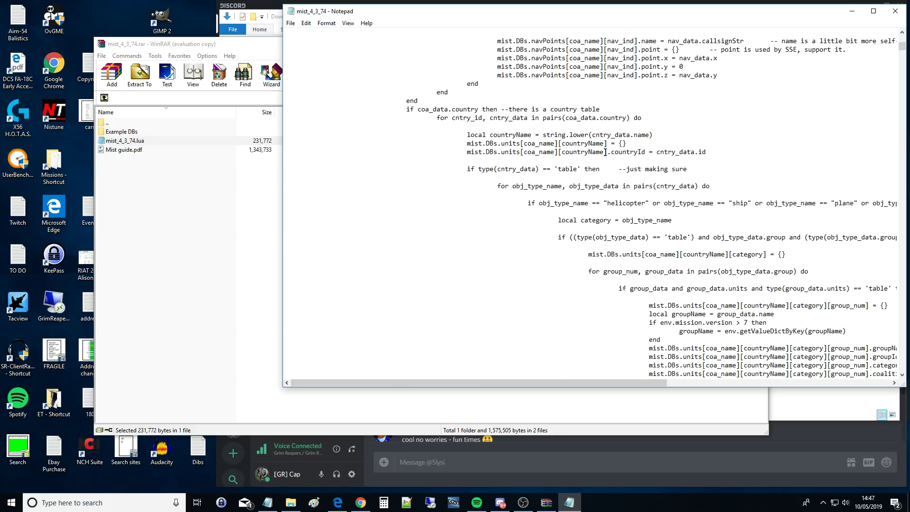
pyautogui.click(896, 12)
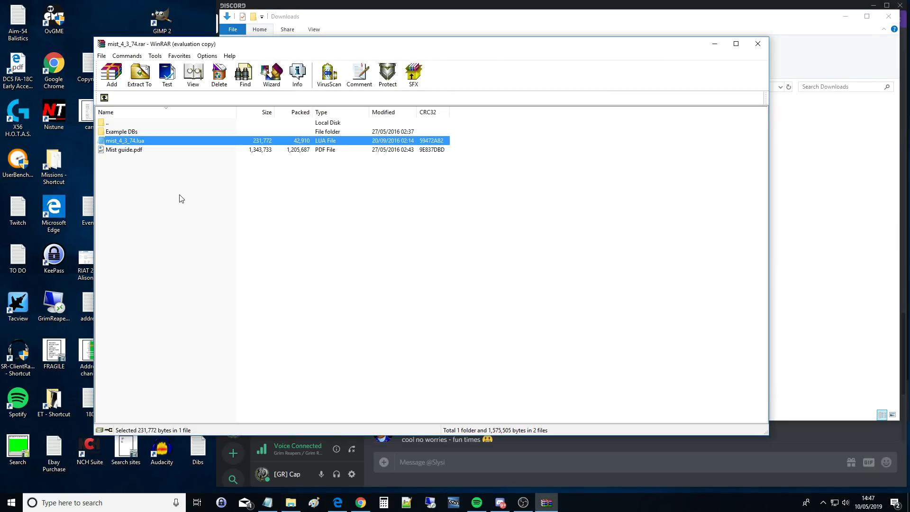
pyautogui.click(159, 195)
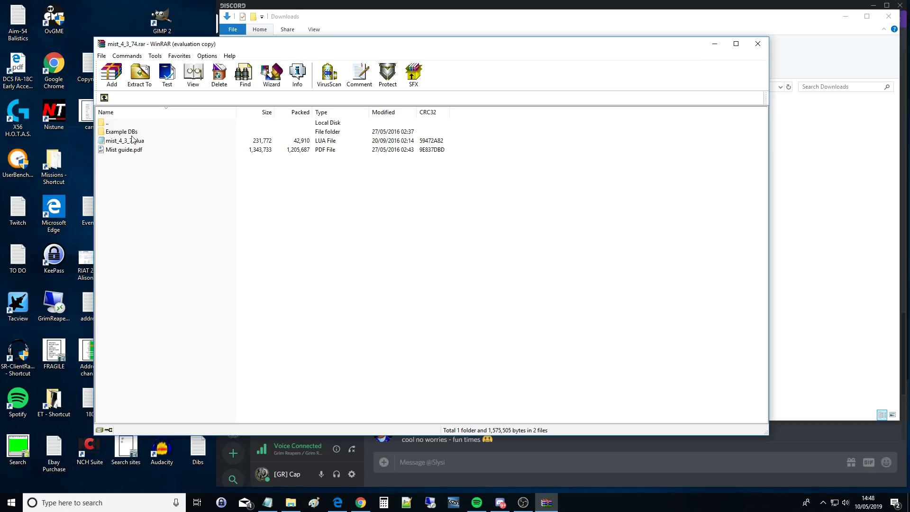
pyautogui.moveTo(264, 44); pyautogui.dragTo(271, 232)
pyautogui.click(413, 125)
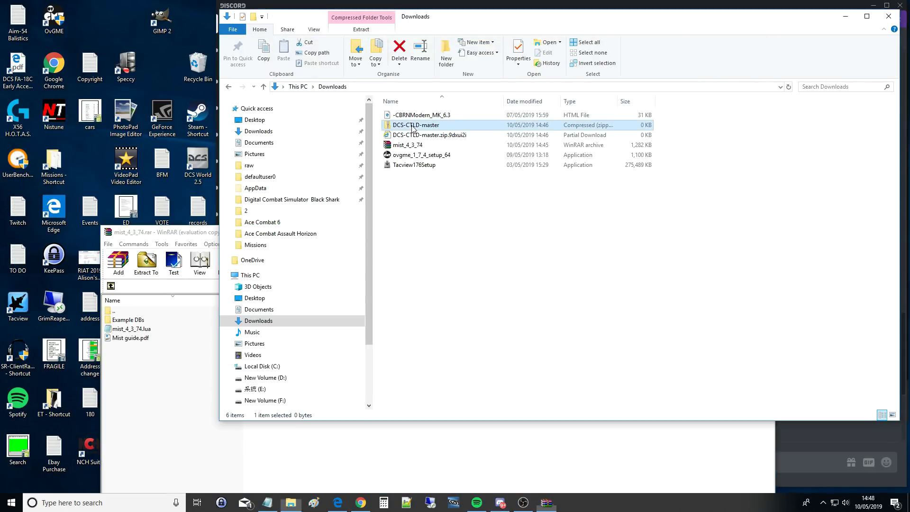
pyautogui.click(448, 232)
pyautogui.moveTo(197, 234); pyautogui.dragTo(142, 52)
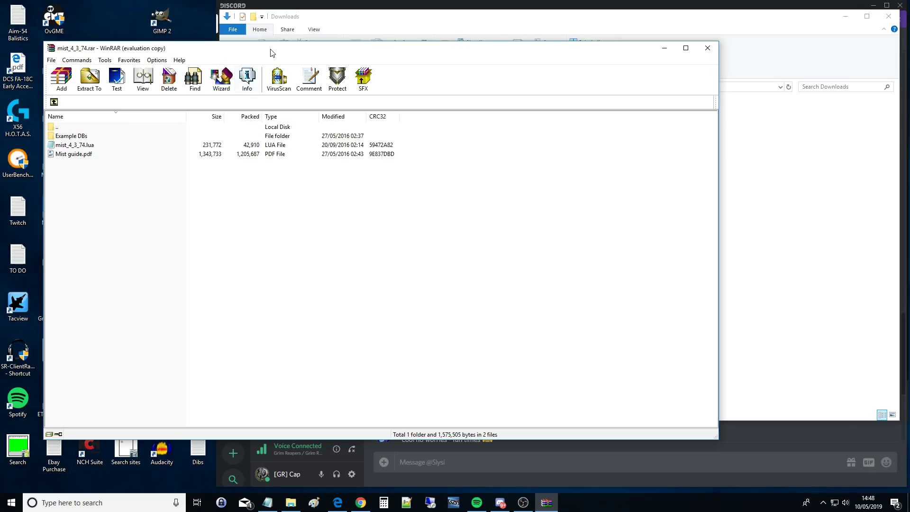
# Extract Example DBs, mist_4_3_74.lua and Mist guide.pdf from the archive into the Downloads folder and close WinRAR
pyautogui.moveTo(272, 51); pyautogui.dragTo(368, 240)
pyautogui.click(207, 342)
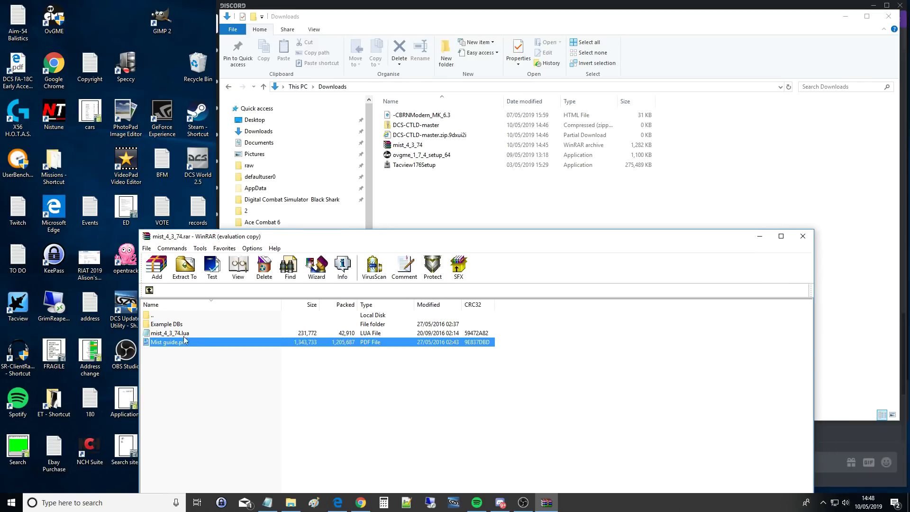
pyautogui.keyDown('shift'); pyautogui.click(179, 325); pyautogui.keyUp('shift')
pyautogui.moveTo(178, 333); pyautogui.dragTo(613, 208)
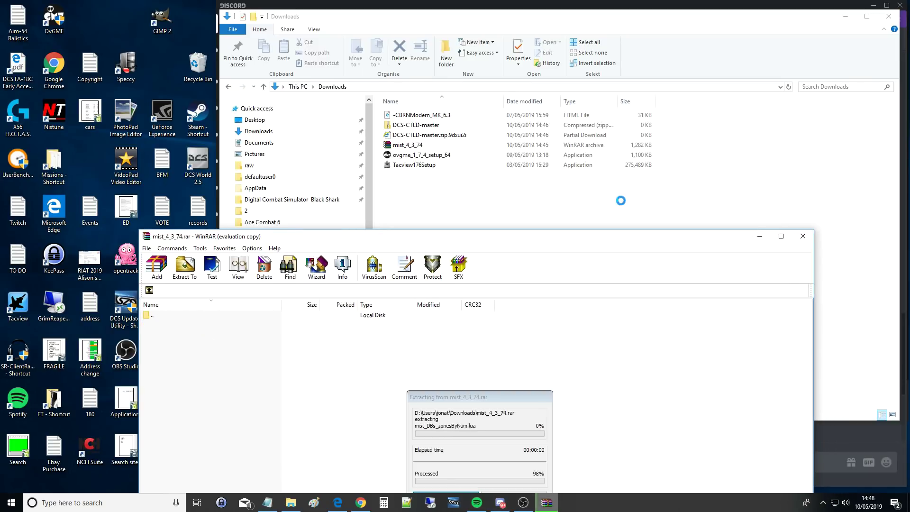
pyautogui.click(426, 212)
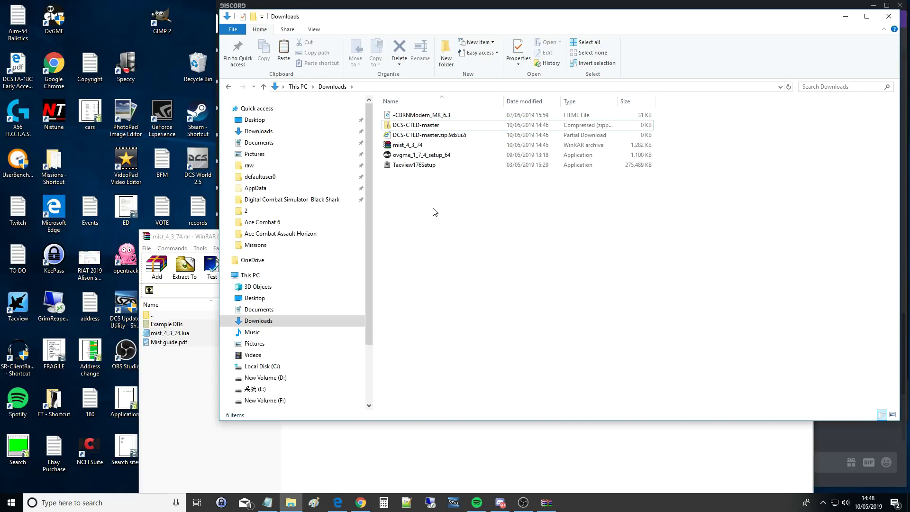
pyautogui.click(180, 407)
pyautogui.click(798, 239)
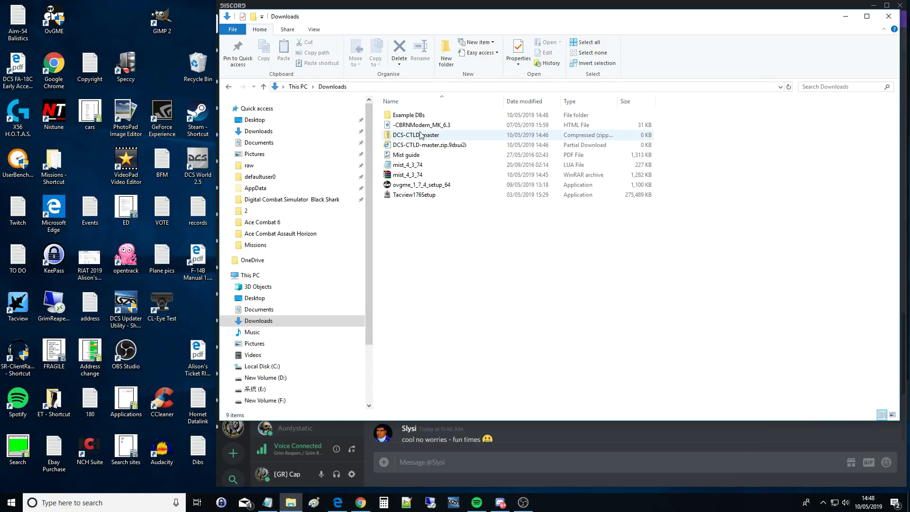
# Switch back to Edge and dismiss the list of past downloads
pyautogui.click(338, 504)
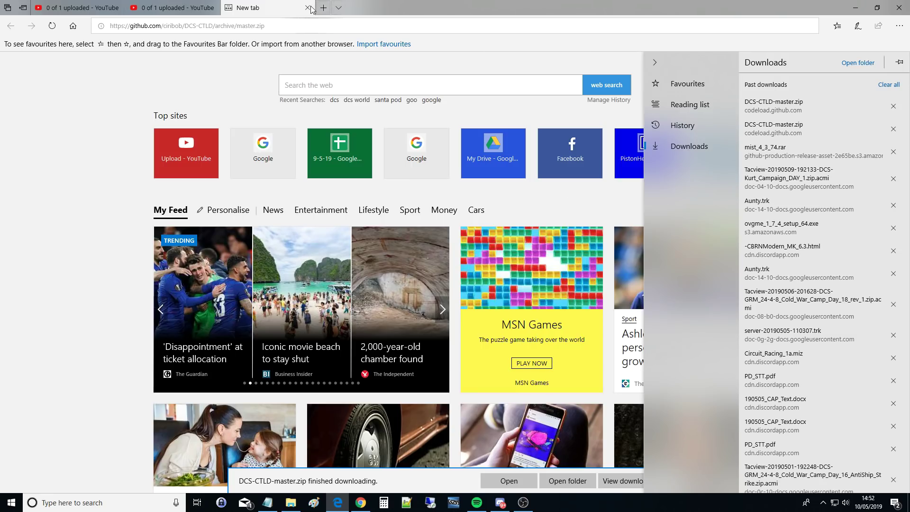
pyautogui.click(311, 56)
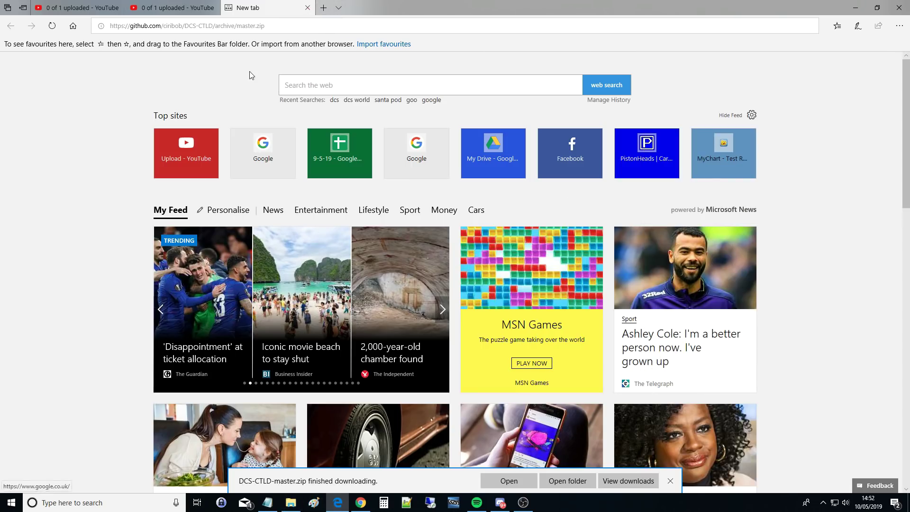
# Close the new browser tab, switch to the Downloads folder in File Explorer and view the files inside the DCS-CTLD-master archive's inner folder
pyautogui.click(307, 7)
pyautogui.click(298, 510)
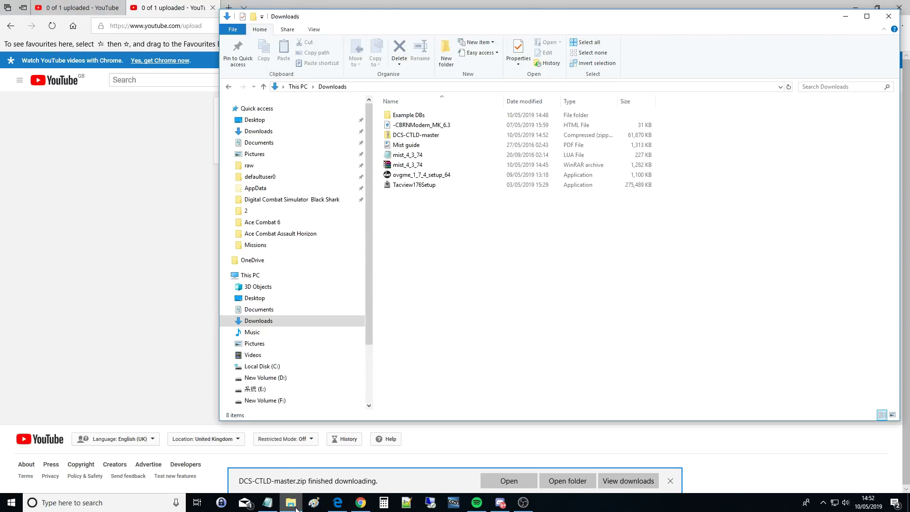
pyautogui.click(420, 136)
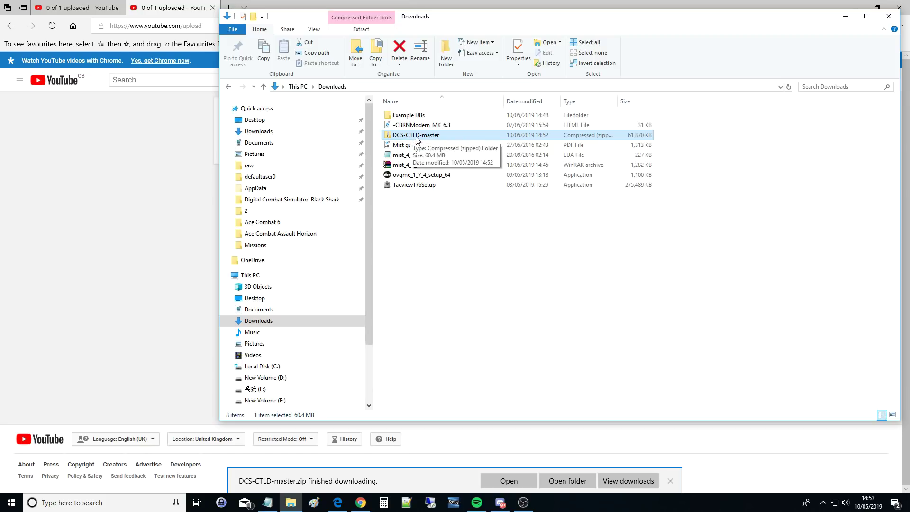
pyautogui.doubleClick(431, 138)
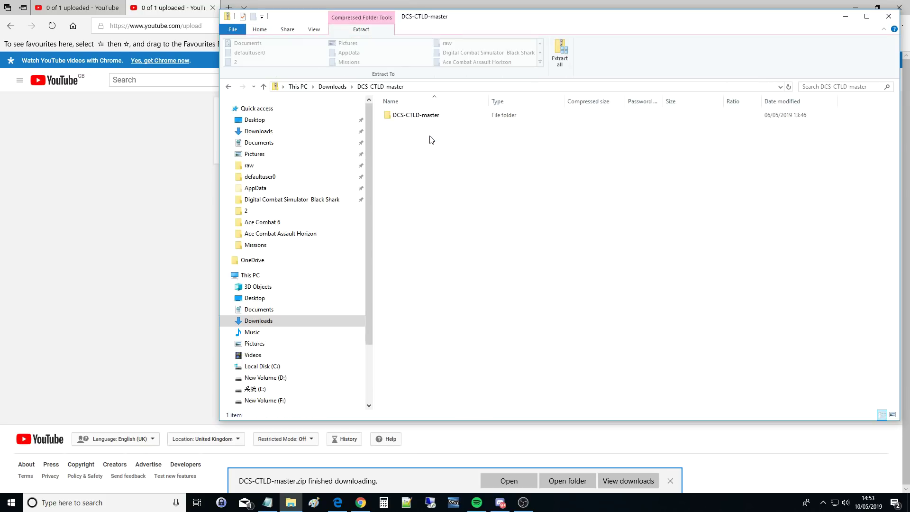
pyautogui.click(429, 117)
pyautogui.doubleClick(429, 116)
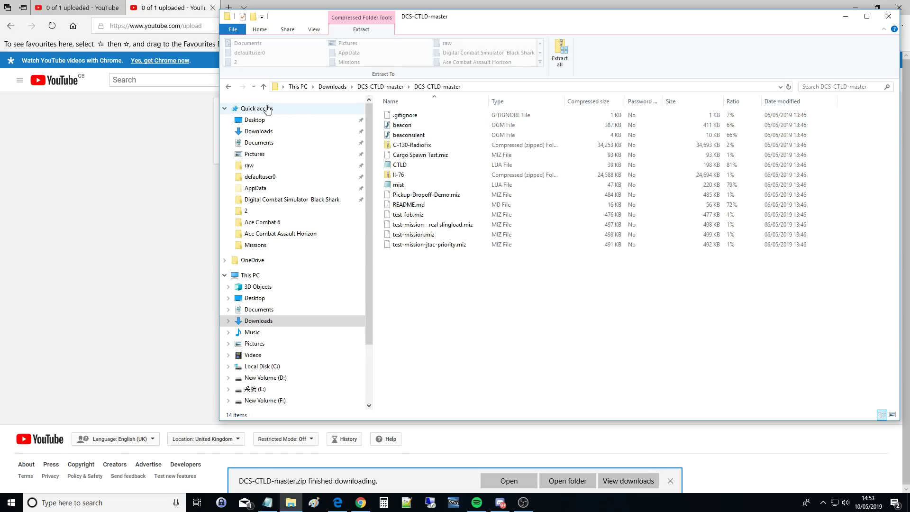
# Copy the DCS-CTLD-master folder out of the archive into the Downloads folder
pyautogui.click(228, 87)
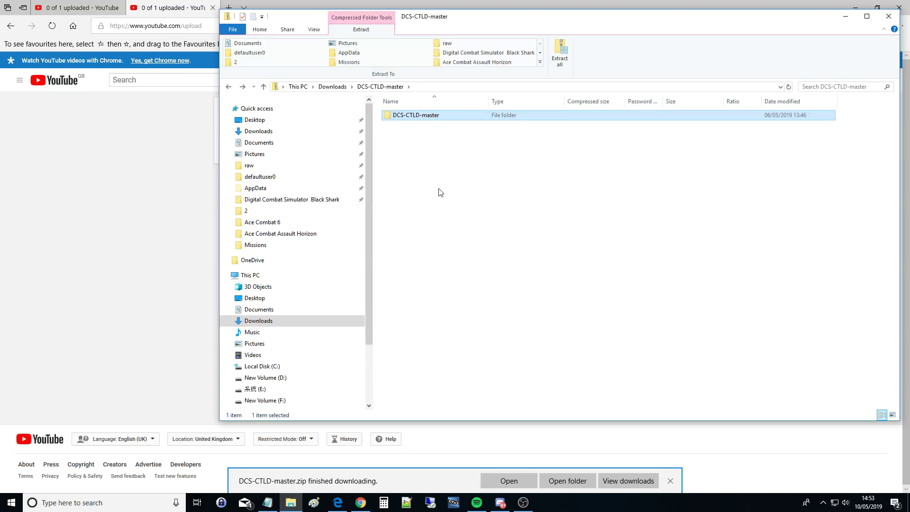
pyautogui.click(229, 87)
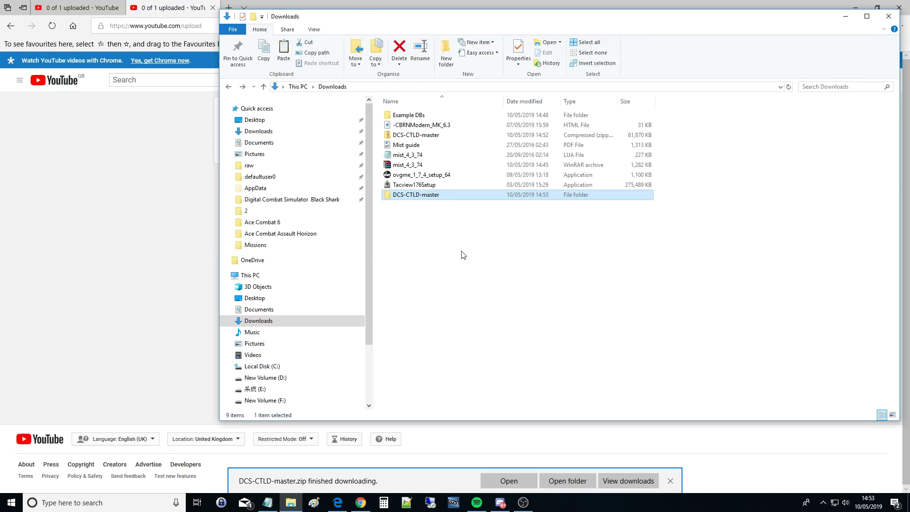
pyautogui.click(468, 290)
# Switch to Discord, start downloading the shared Pickup-Dropoff-Demo.miz through Edge and dismiss the notice about the finished DCS-CTLD-master.zip download
pyautogui.hotkey('alt', 'Tab')
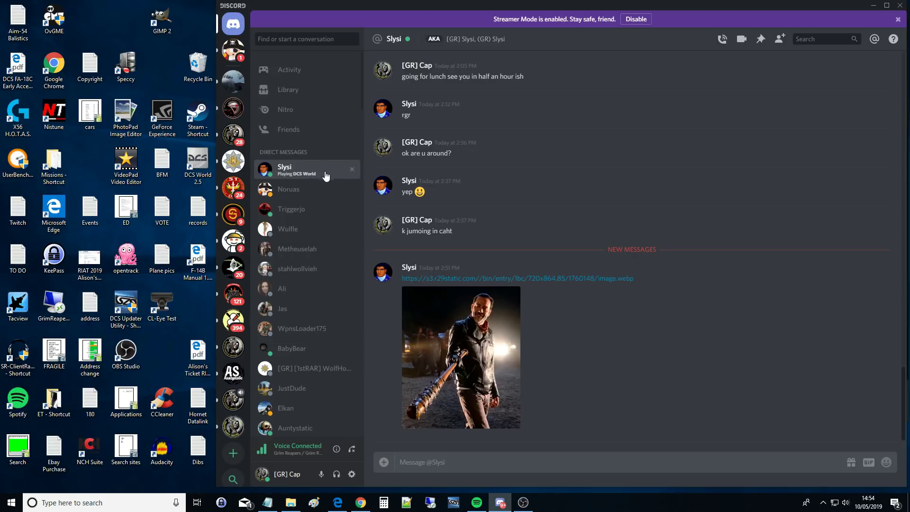
pyautogui.click(639, 414)
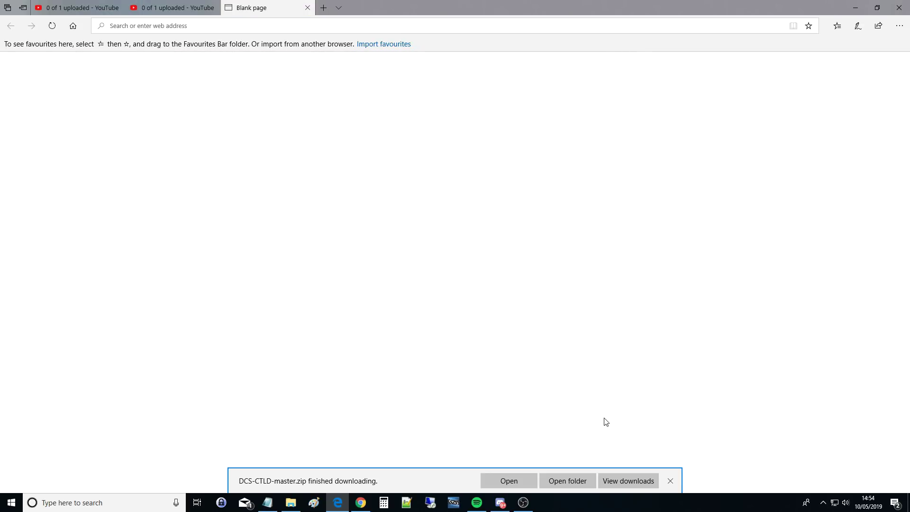
pyautogui.click(671, 482)
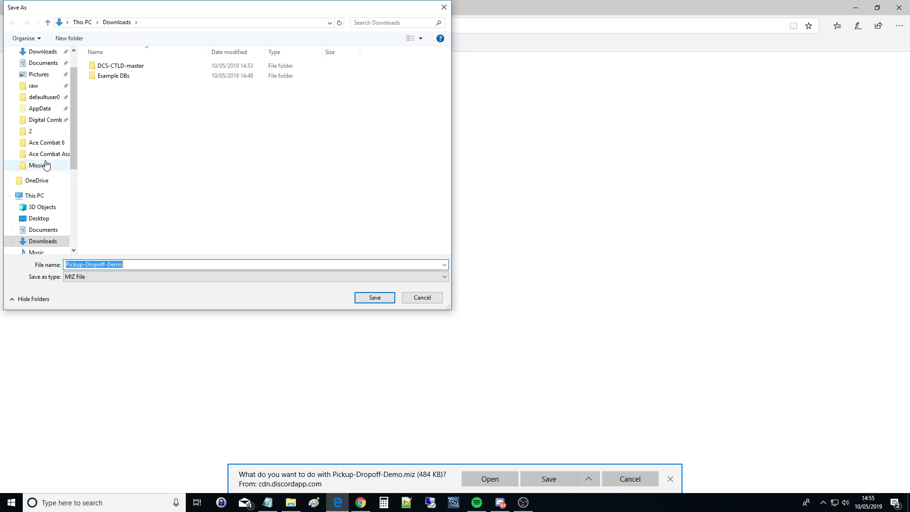
# Save Pickup-Dropoff-Demo as a MIZ file in the Saved Games\DCS\Missions folder of the user profile on Local Disk (C:)
pyautogui.scroll(1, 41, 122)
pyautogui.scroll(-3, 35, 129)
pyautogui.scroll(-1, 35, 129)
pyautogui.click(45, 218)
pyautogui.doubleClick(105, 106)
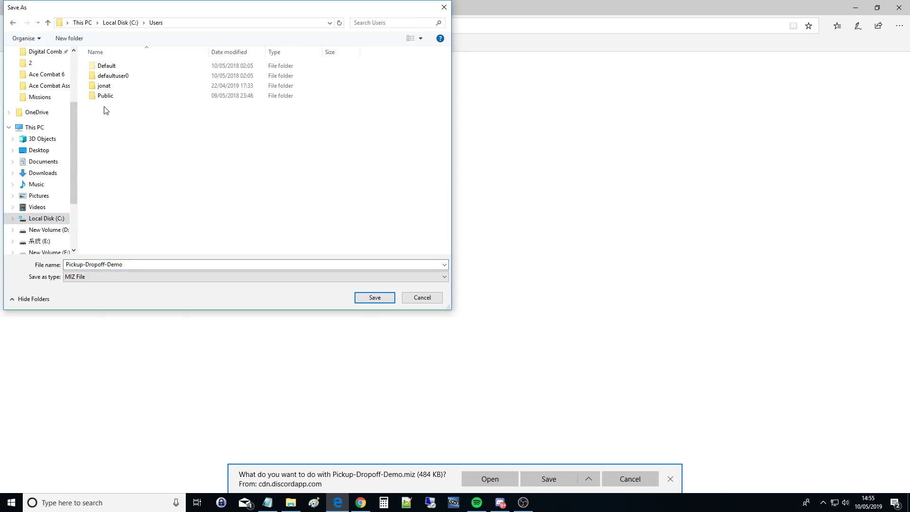
pyautogui.doubleClick(108, 86)
pyautogui.click(110, 236)
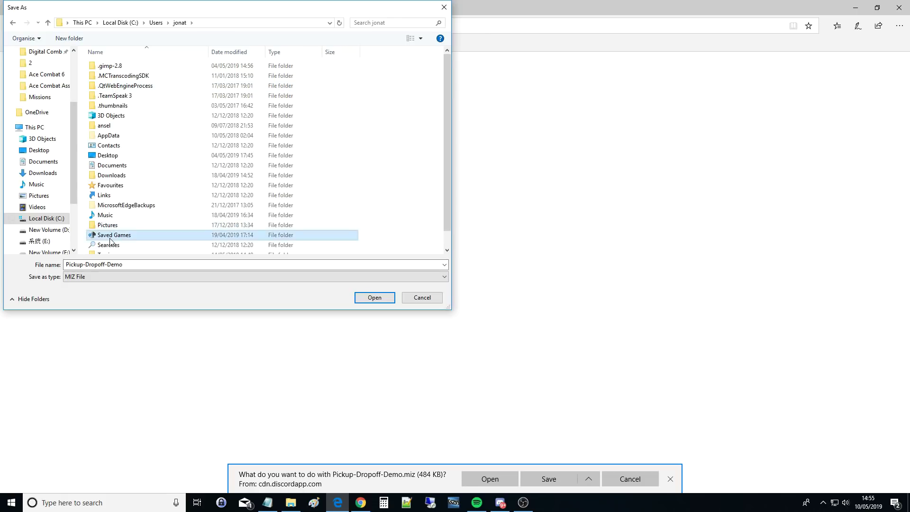
pyautogui.doubleClick(111, 237)
pyautogui.doubleClick(107, 95)
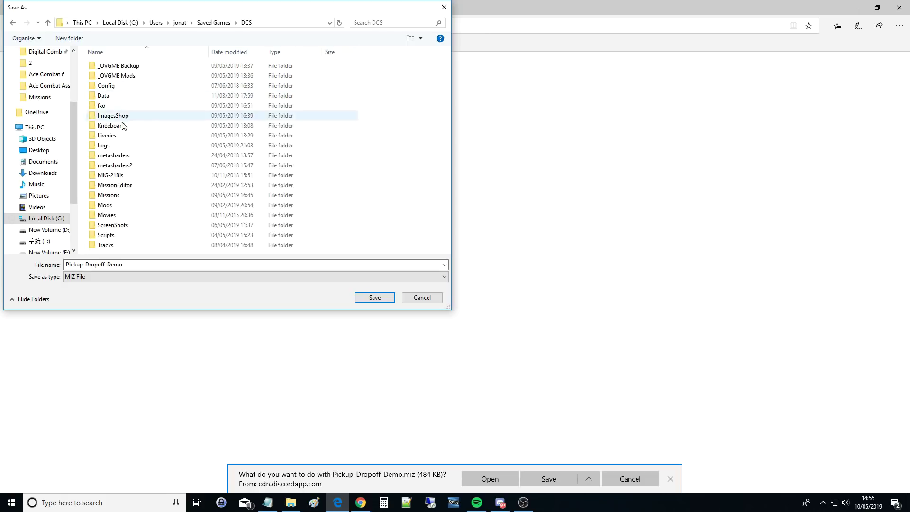
pyautogui.doubleClick(108, 195)
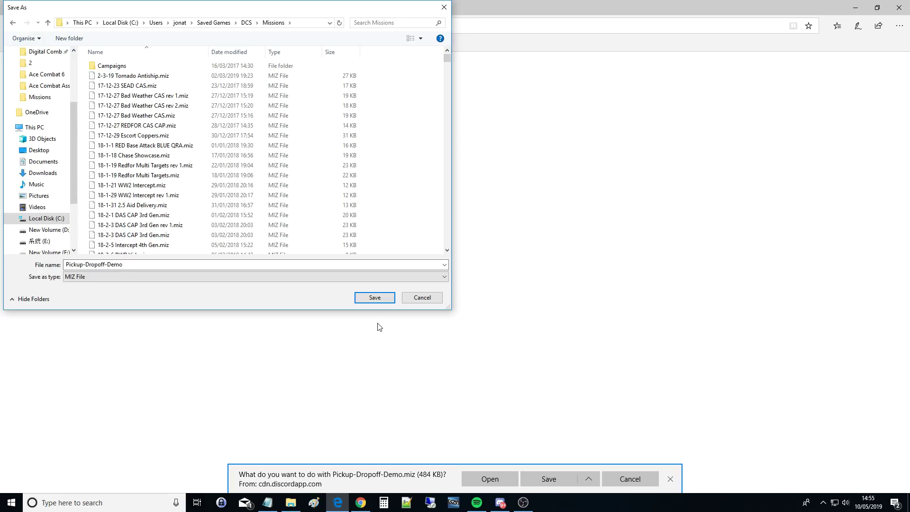
pyautogui.click(382, 300)
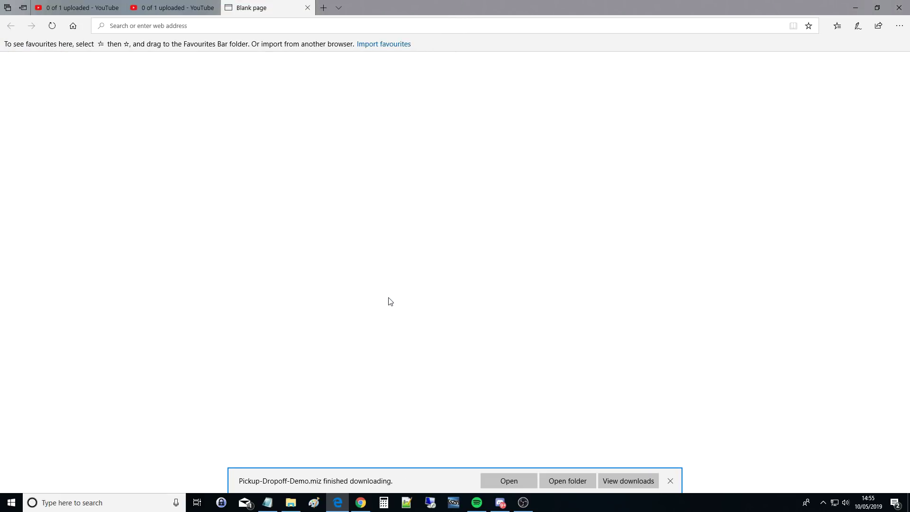
# Close the blank tab, minimise Edge and enter the Mission Editor in DCS World
pyautogui.click(308, 9)
pyautogui.click(856, 8)
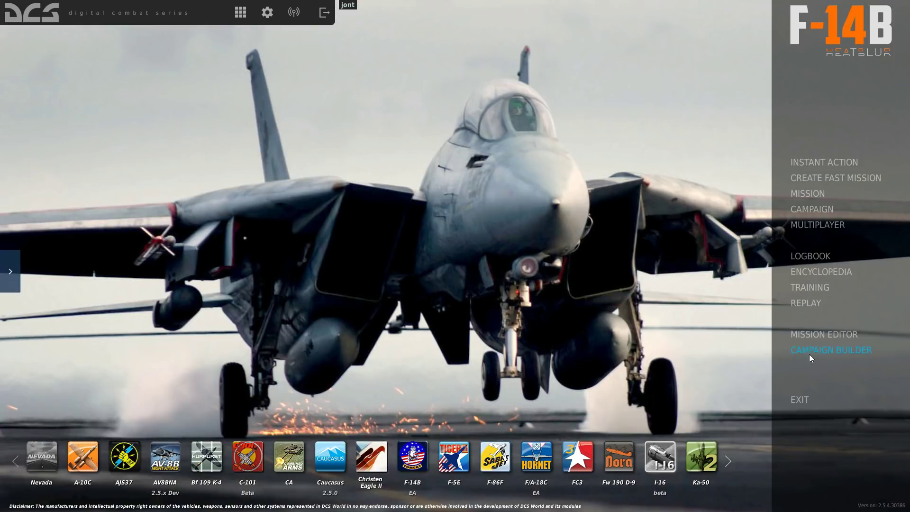
pyautogui.click(817, 335)
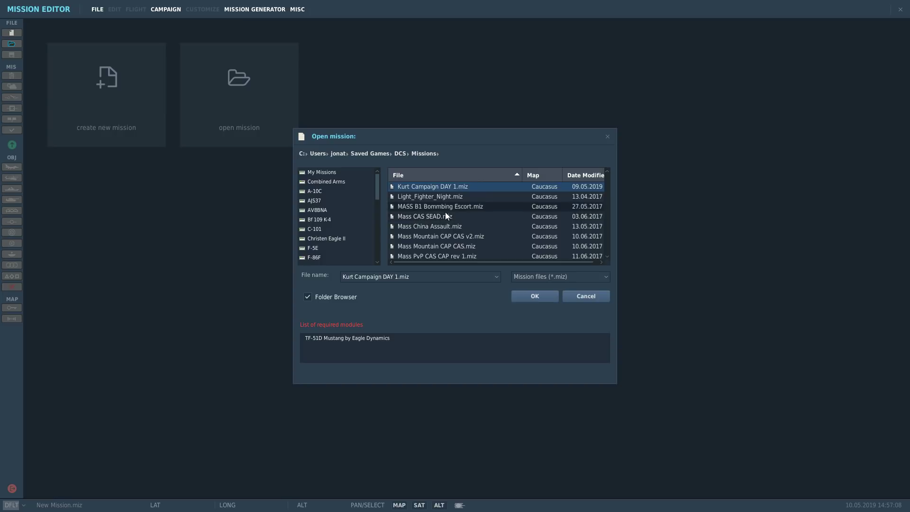
# Open the mission Pickup-Dropoff-Demo.miz from the DCS Missions folder
pyautogui.scroll(2, 443, 212)
pyautogui.scroll(12, 443, 214)
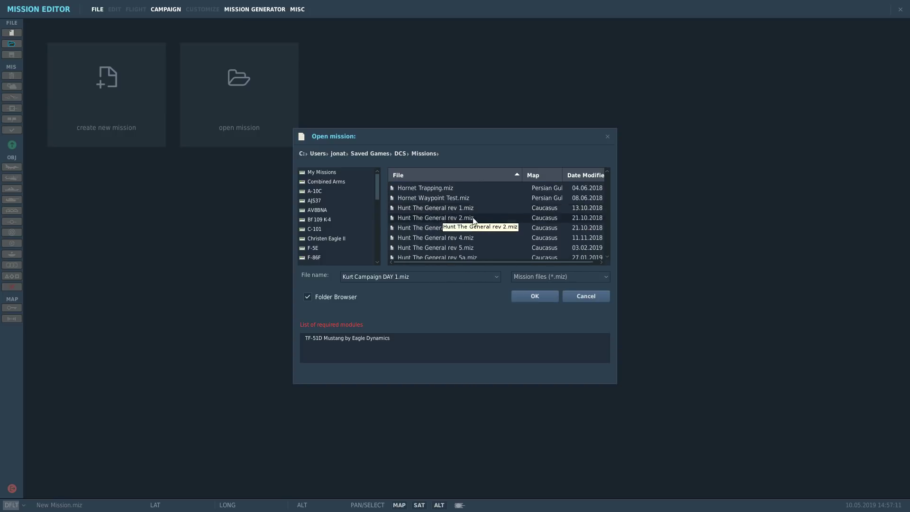
pyautogui.scroll(-14, 595, 188)
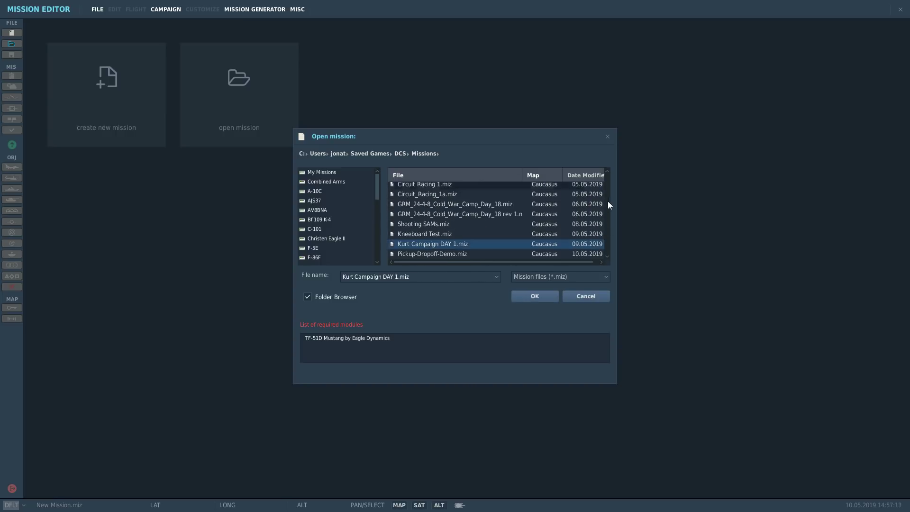
pyautogui.click(449, 256)
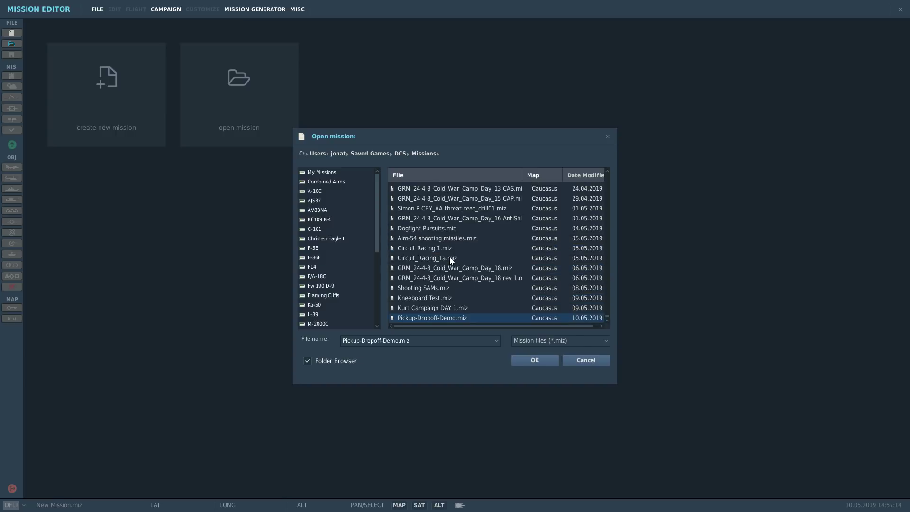
pyautogui.click(536, 361)
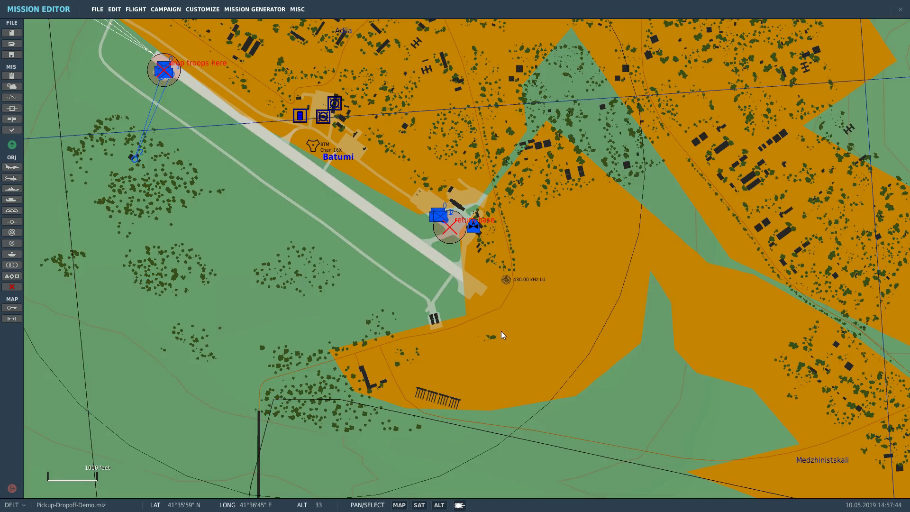
# Examine the area around Batumi on the mission map and the properties of the infantry group beside the return base zone
pyautogui.scroll(-1, 485, 314)
pyautogui.scroll(-2, 484, 312)
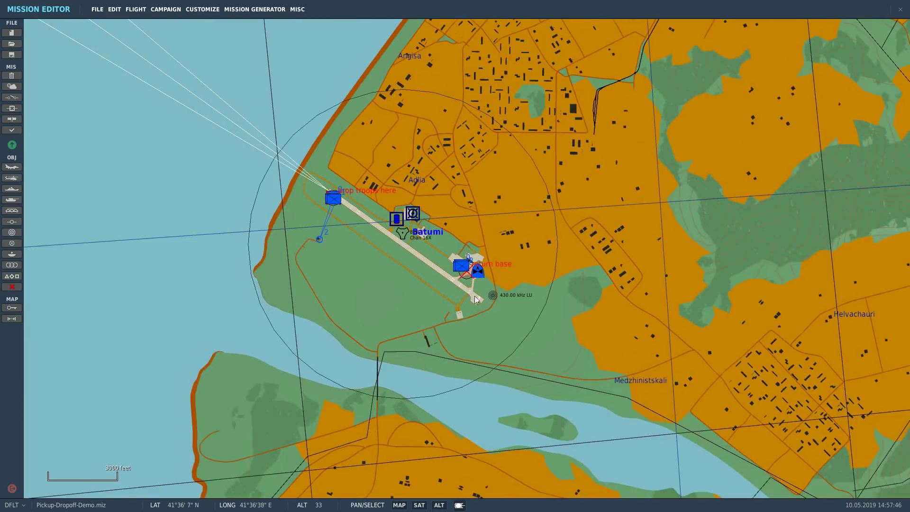
pyautogui.scroll(-2, 448, 251)
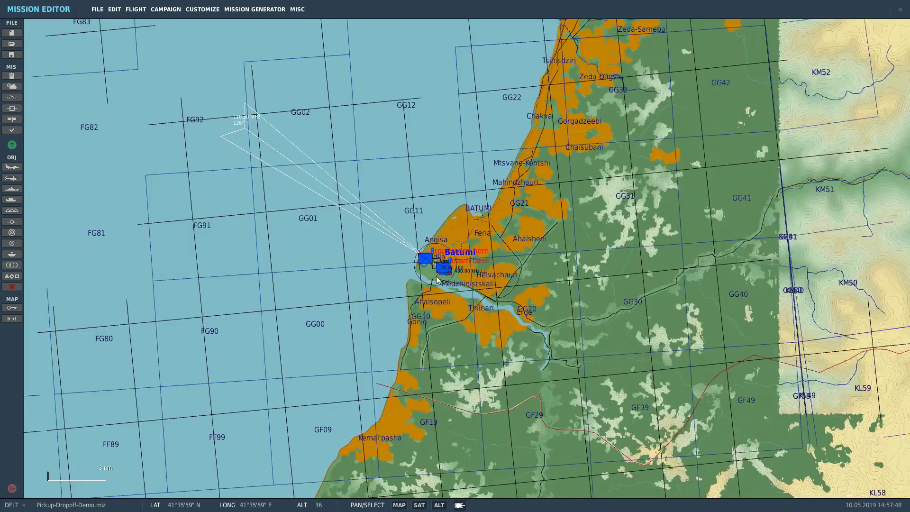
pyautogui.scroll(3, 403, 258)
pyautogui.scroll(3, 403, 258)
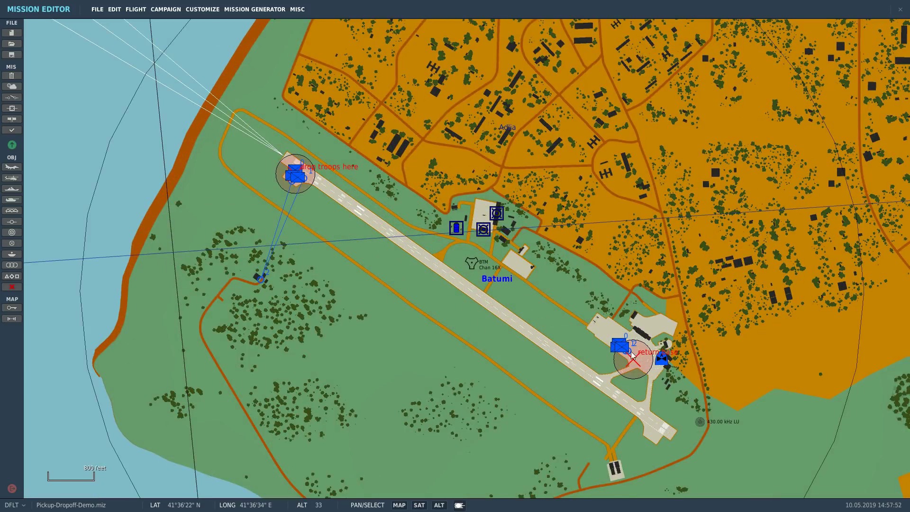
pyautogui.click(620, 349)
pyautogui.scroll(1, 630, 356)
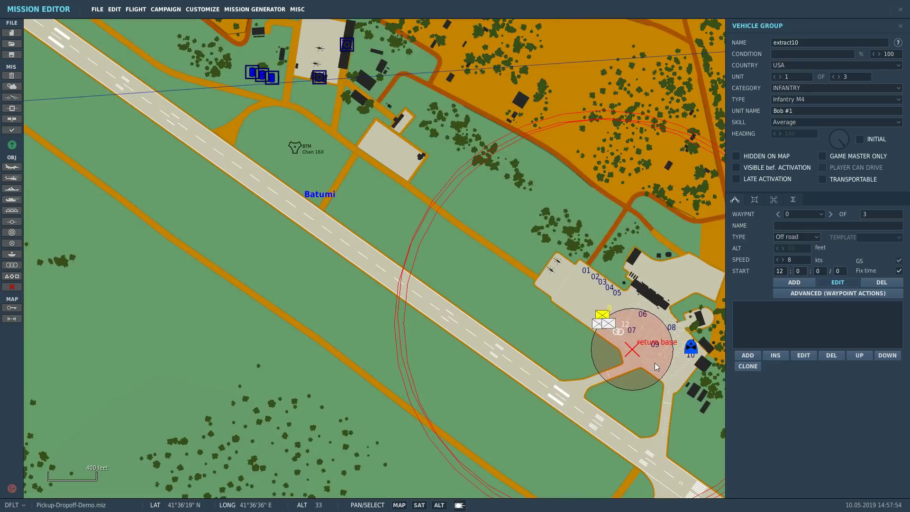
# Inspect the UH-1H helicopter group parked by the return base zone and the Batumi airport warehouse, then deselect the helicopter
pyautogui.click(694, 348)
pyautogui.scroll(-1, 331, 328)
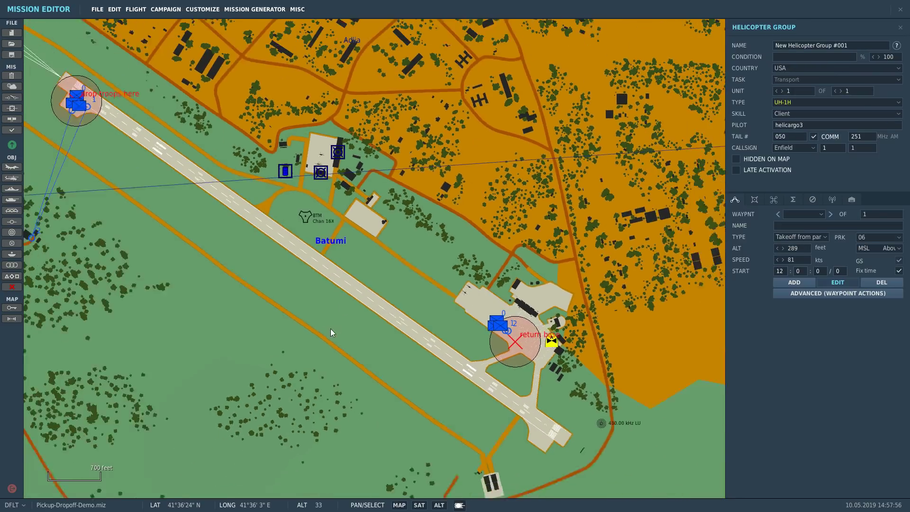
pyautogui.click(370, 325)
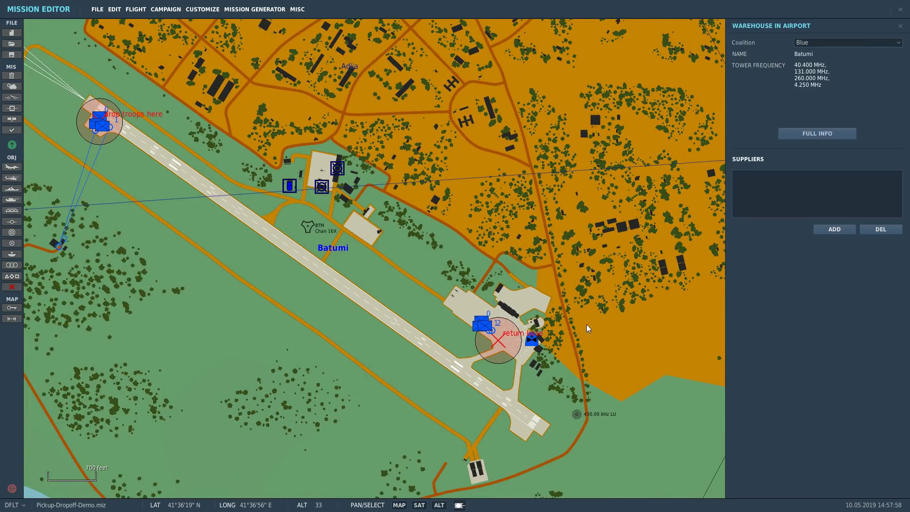
pyautogui.click(533, 341)
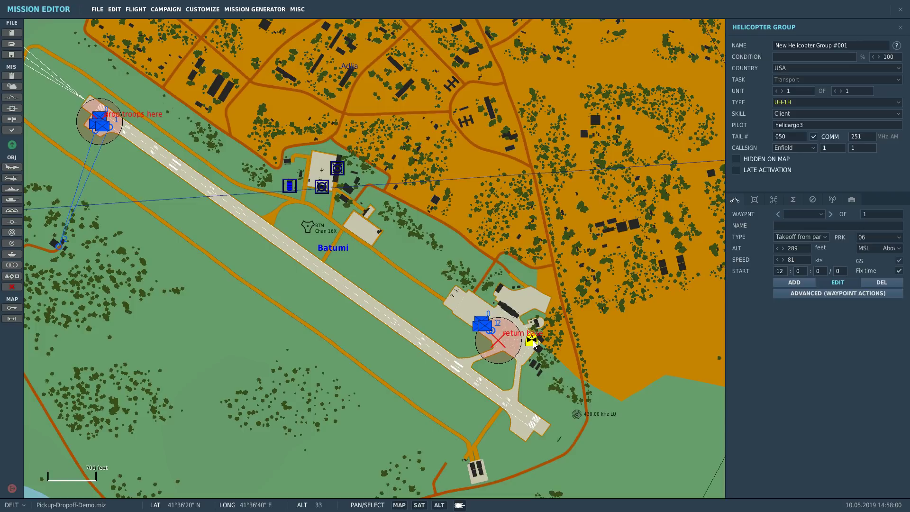
pyautogui.scroll(3, 526, 346)
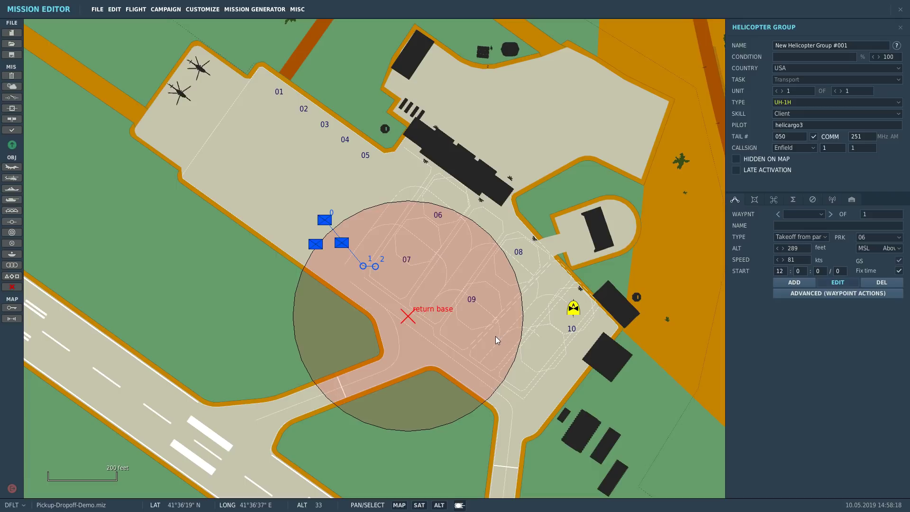
pyautogui.scroll(3, 528, 337)
pyautogui.click(564, 329)
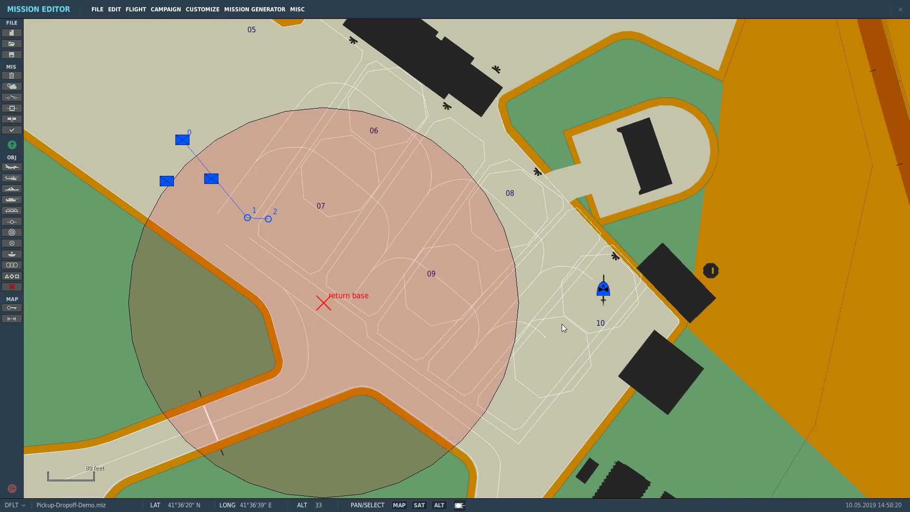
# Examine the drop troops here zone, its infantry and their waypoints at the far end of the runway in relation to the return base zone
pyautogui.scroll(-3, 630, 319)
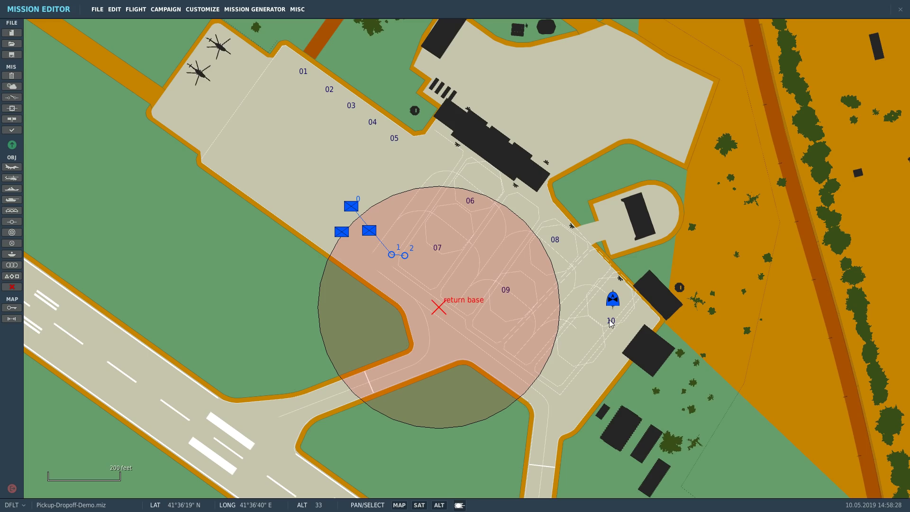
pyautogui.scroll(-2, 635, 325)
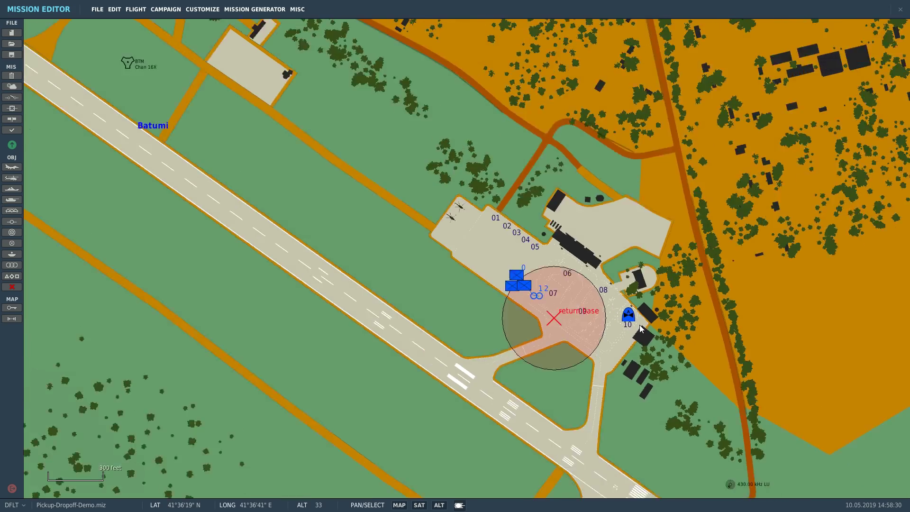
pyautogui.scroll(-4, 639, 326)
pyautogui.scroll(6, 428, 246)
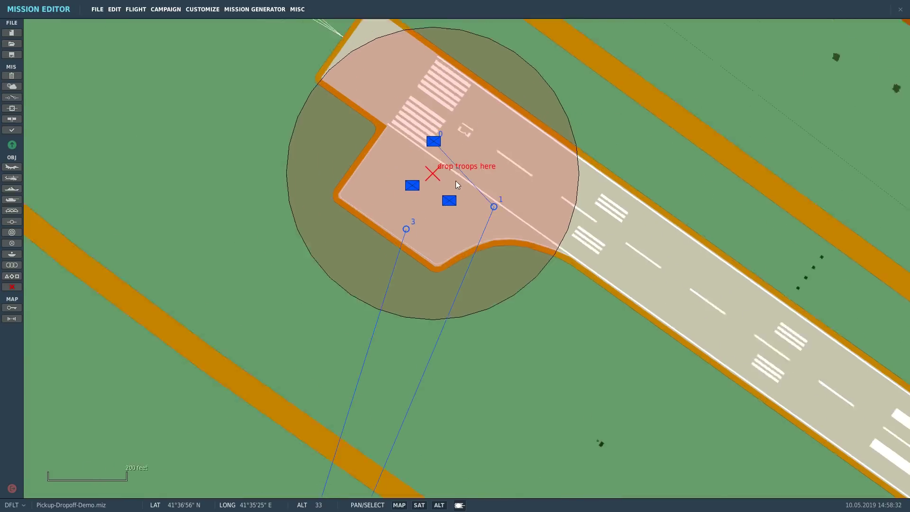
pyautogui.scroll(1, 457, 185)
pyautogui.scroll(-1, 445, 242)
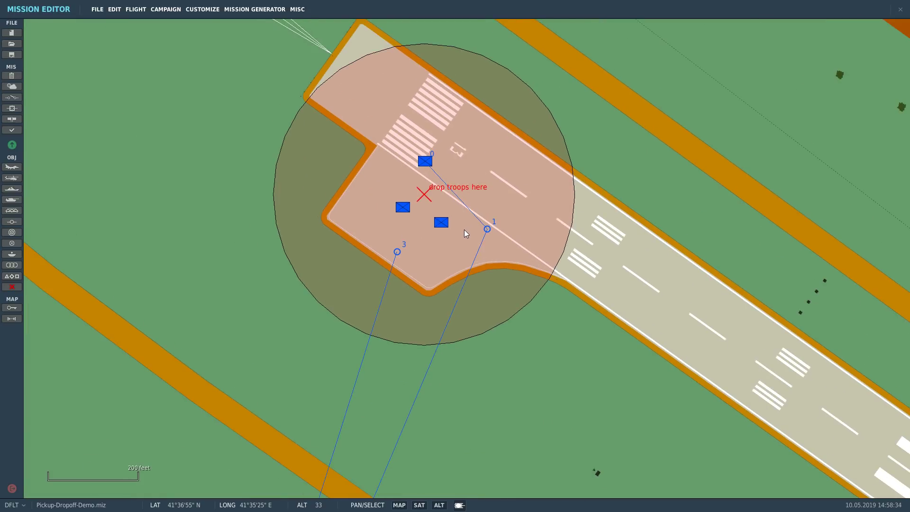
pyautogui.scroll(-1, 464, 232)
pyautogui.scroll(-1, 329, 227)
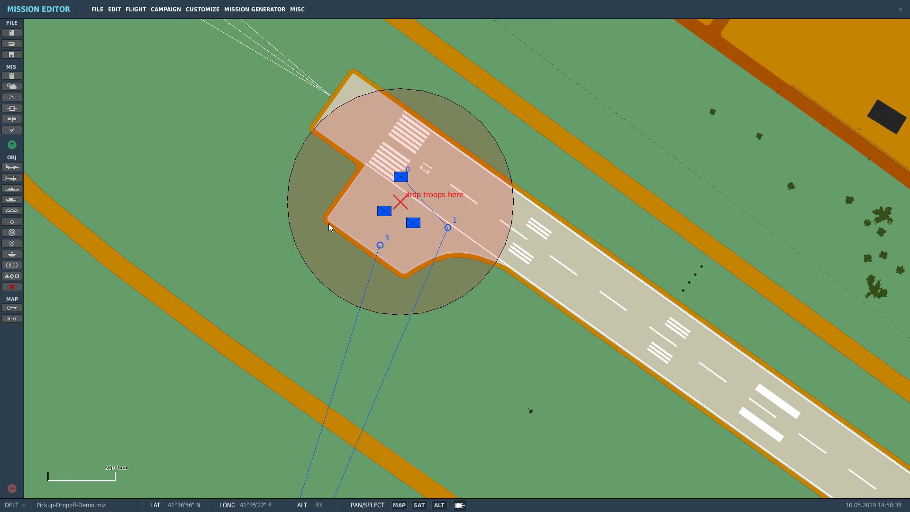
pyautogui.scroll(-3, 330, 228)
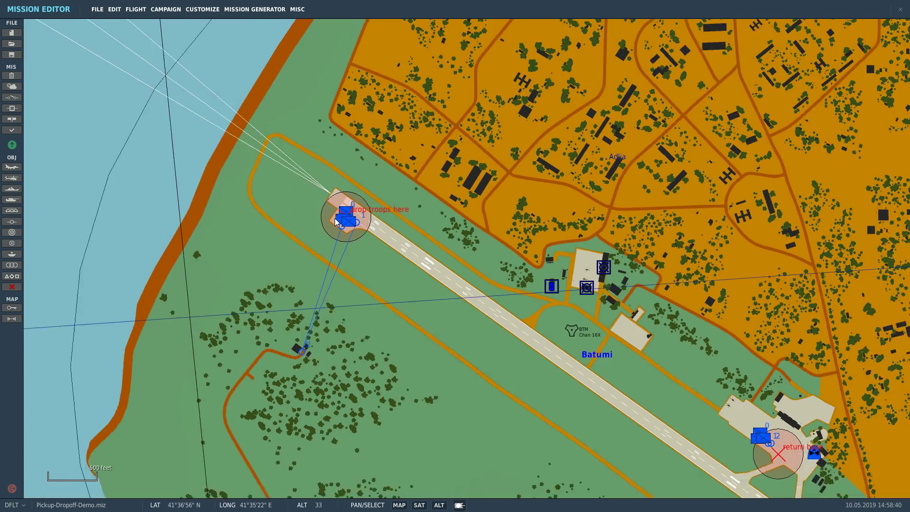
pyautogui.scroll(-1, 336, 219)
pyautogui.scroll(1, 697, 440)
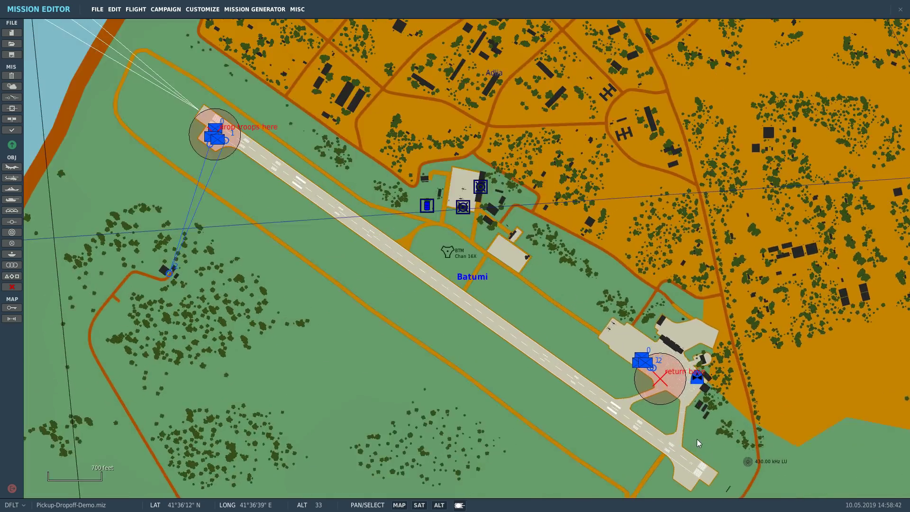
pyautogui.scroll(1, 697, 439)
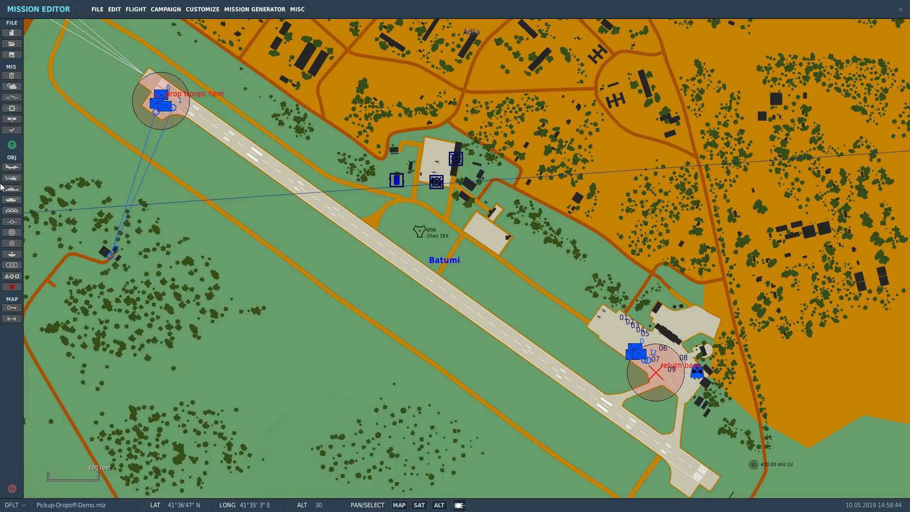